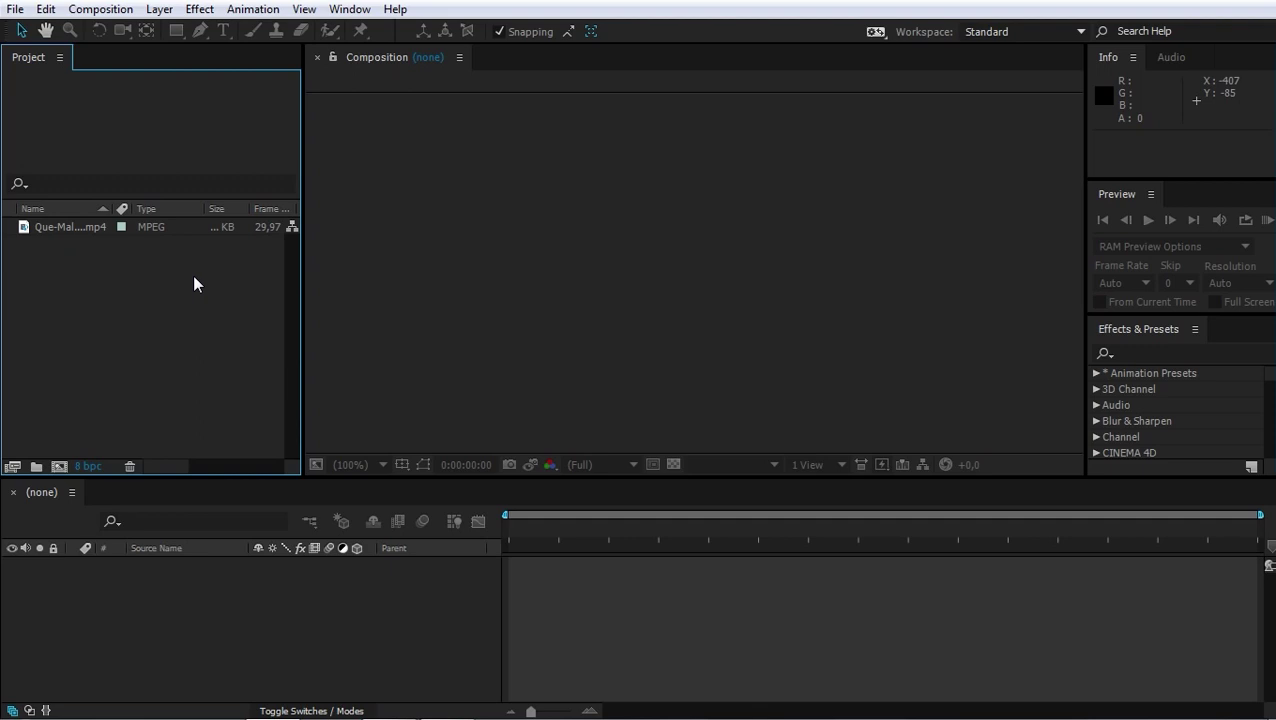
Step: Build the Que-Maldade-vc-fez-Comigo-Cara composition from the imported interview MP4
left_click_drag(66, 226, 111, 231)
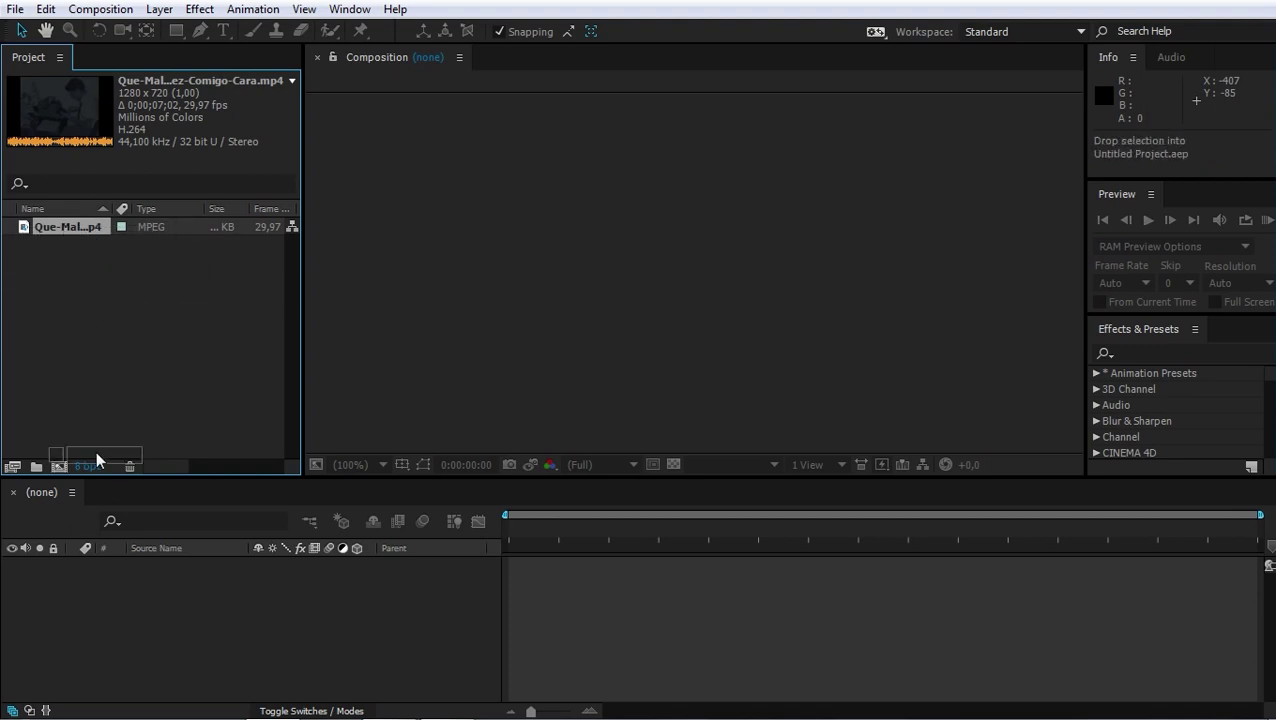
left_click_drag(64, 226, 60, 466)
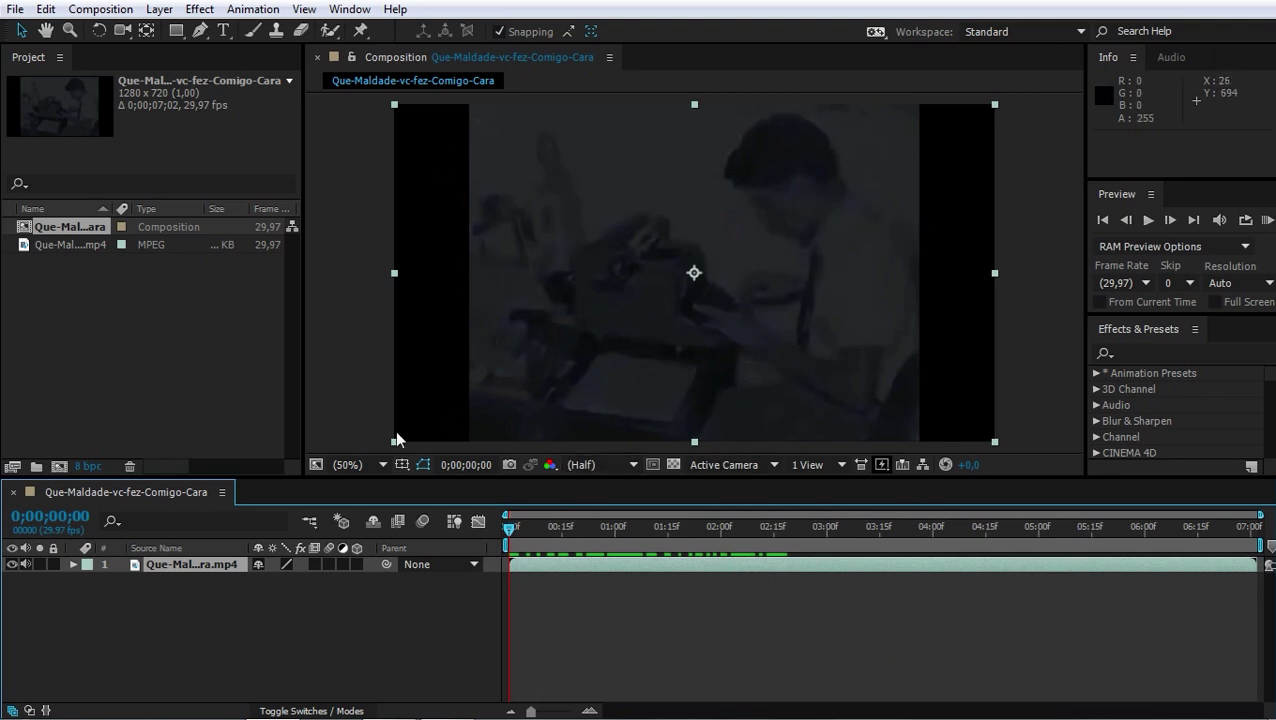
Step: Stretch the interview layer to 135% horizontal scale, keeping vertical at 100%, then relink proportions
left_click(163, 566)
key("s")
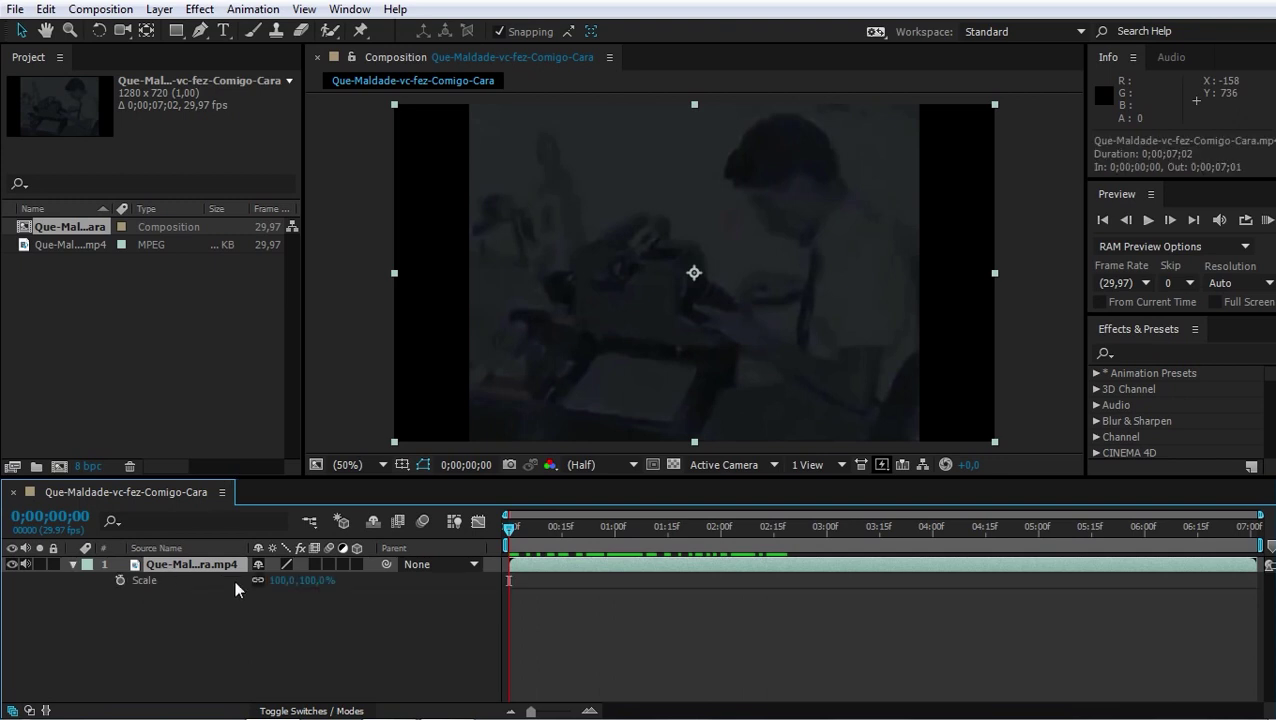
left_click_drag(281, 580, 310, 588)
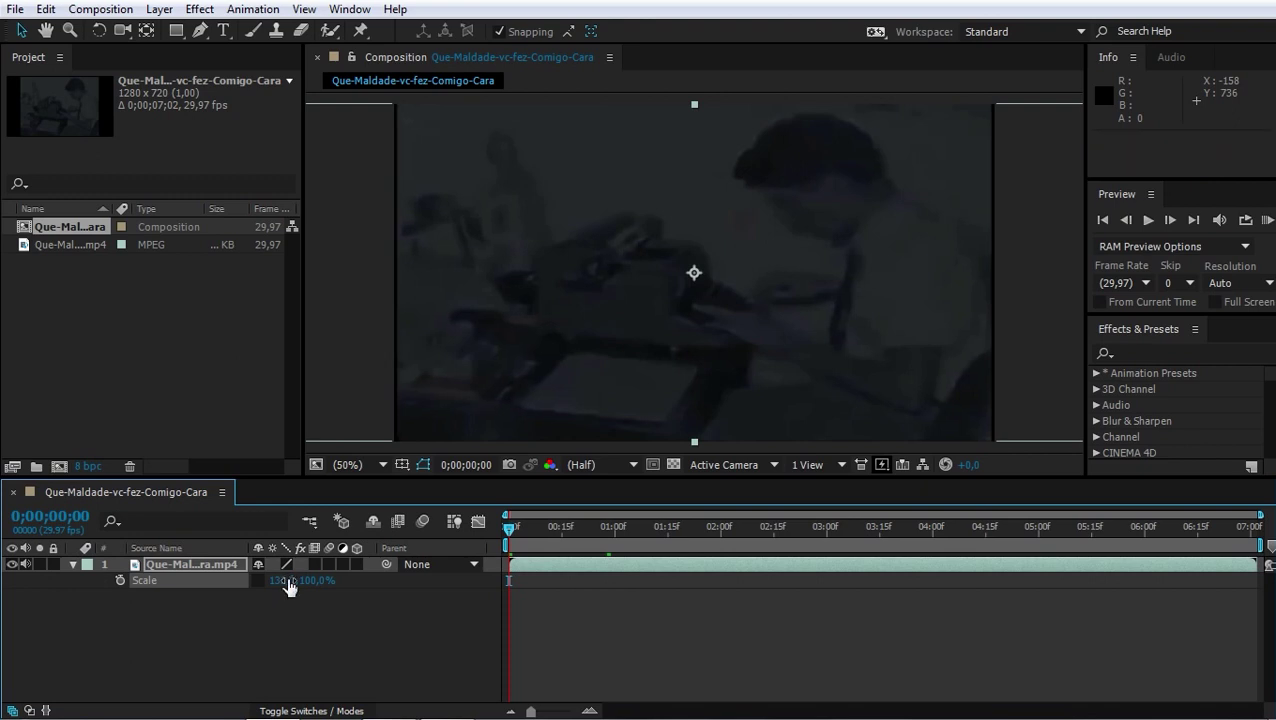
left_click(285, 580)
type("100")
key("Return")
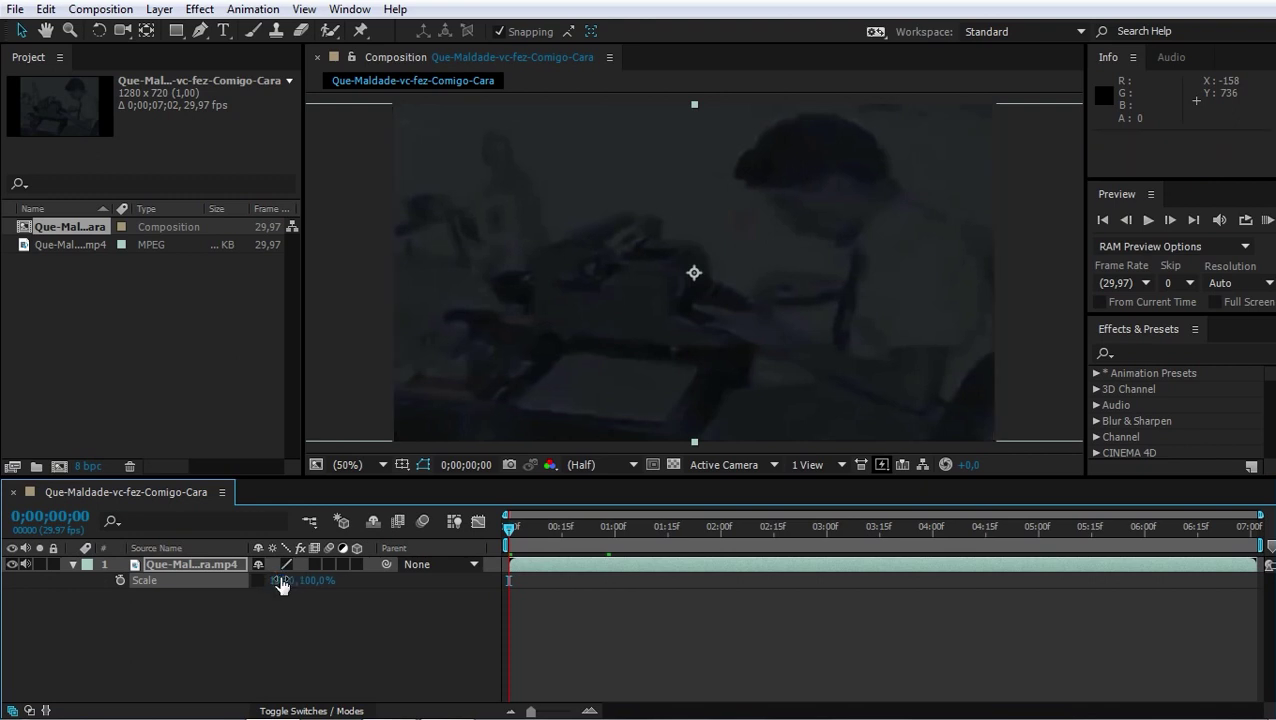
type("135")
left_click(257, 580)
left_click(252, 625)
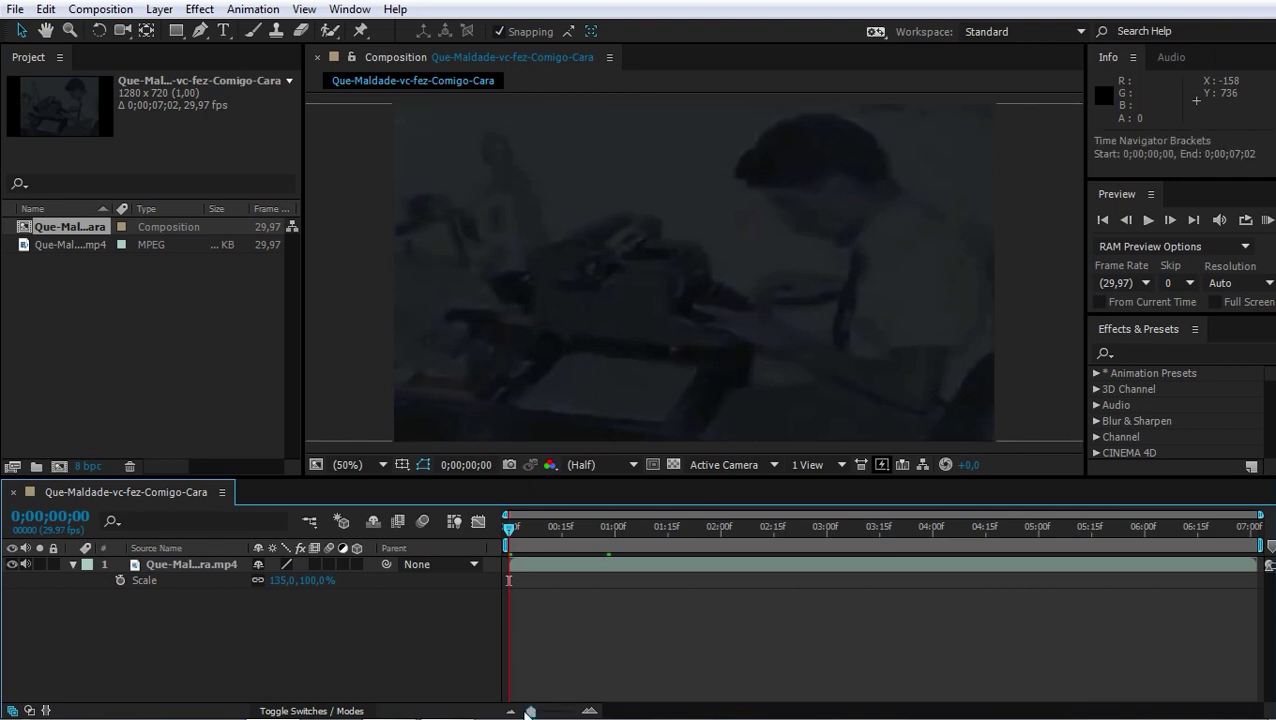
Step: Set the viewer's preview resolution to Quarter
left_click(901, 530)
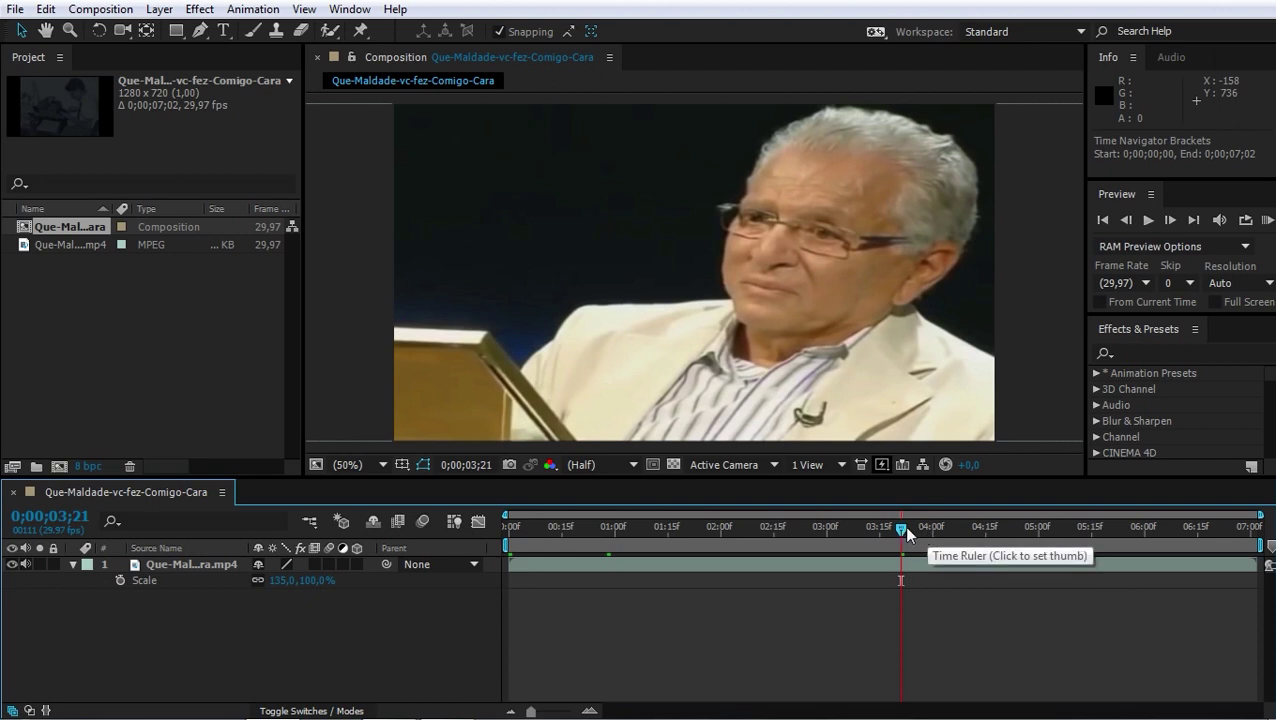
left_click(626, 465)
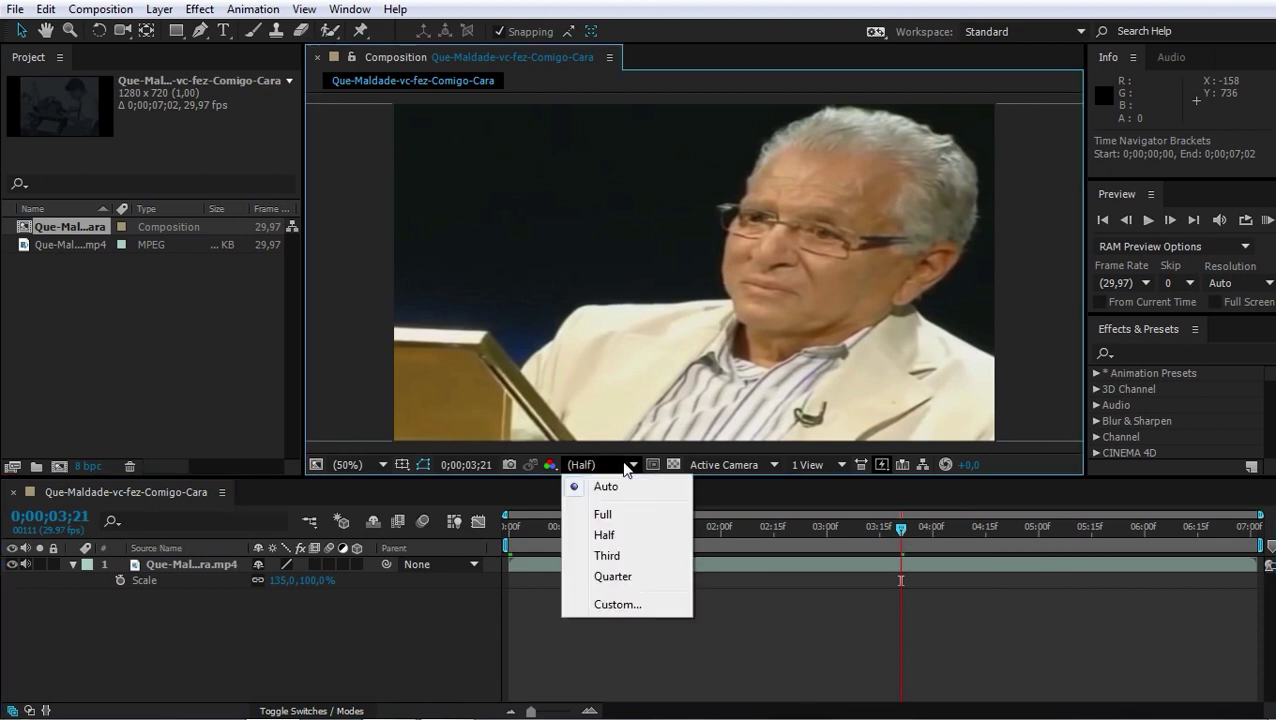
left_click(612, 576)
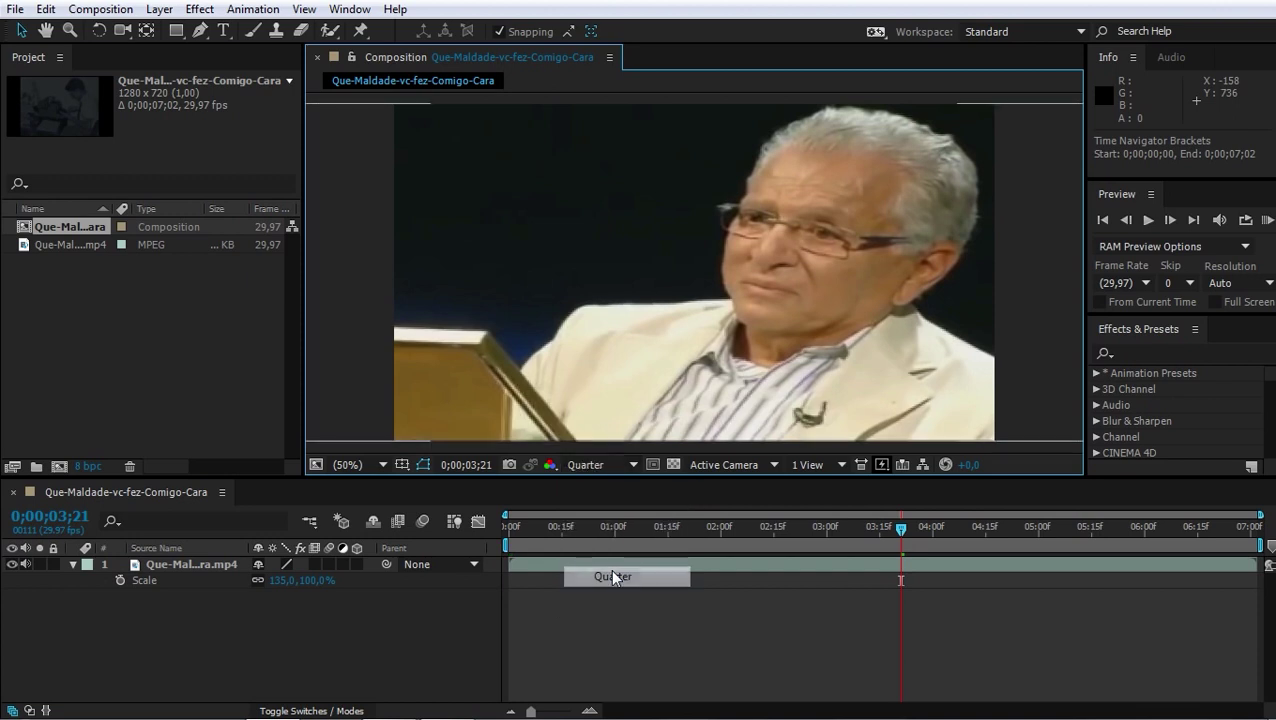
Step: Show the interview layer's audio waveform around 4;18
left_click_drag(898, 529, 996, 530)
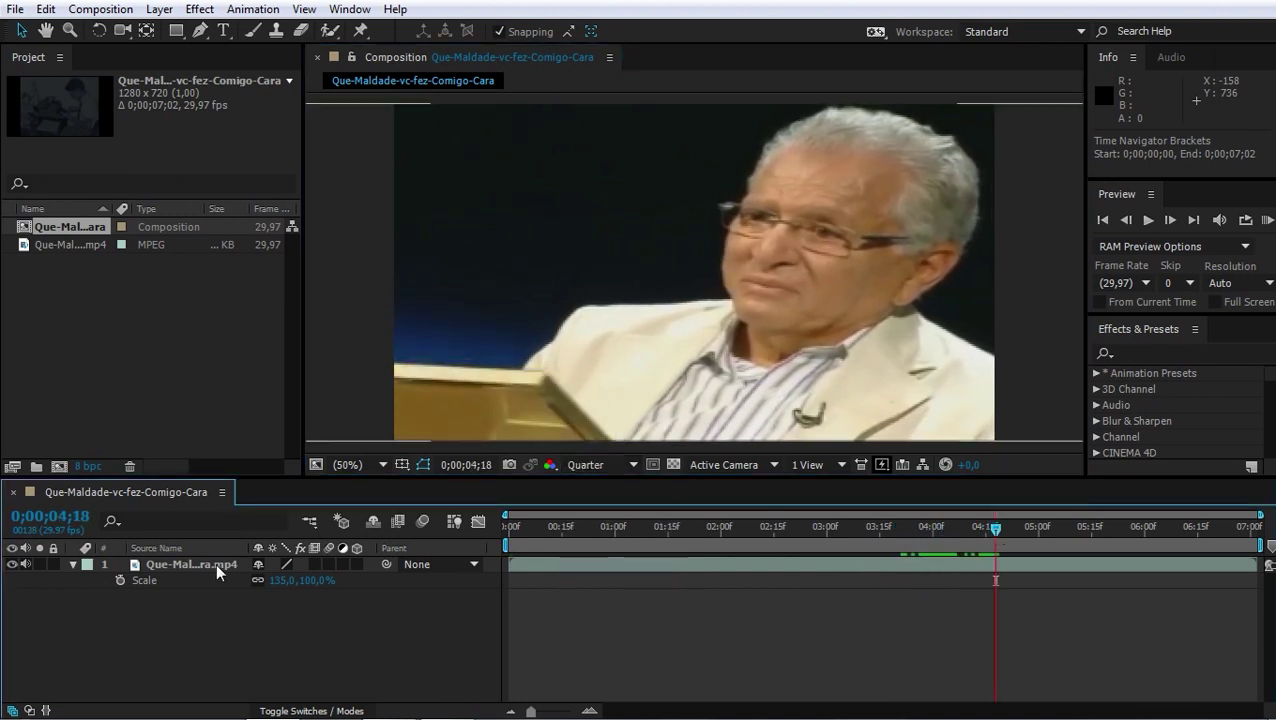
left_click(190, 564)
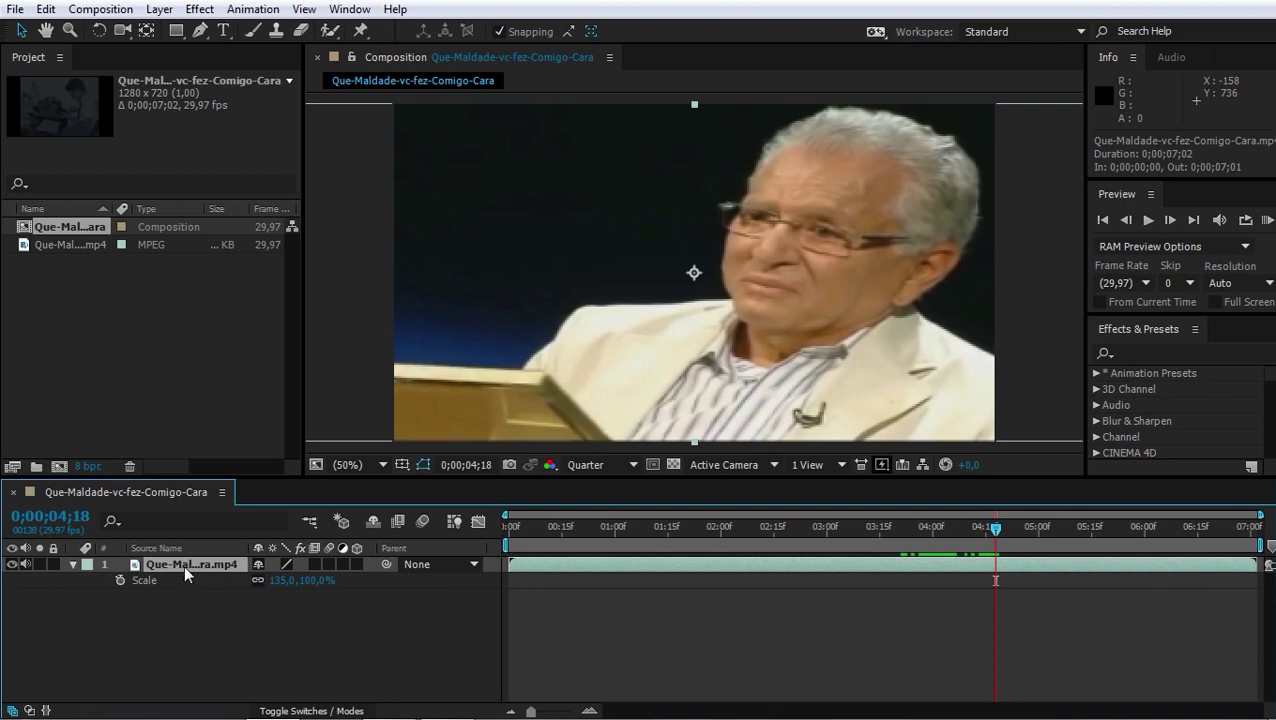
key("l")
key("l")
key("l")
key("l")
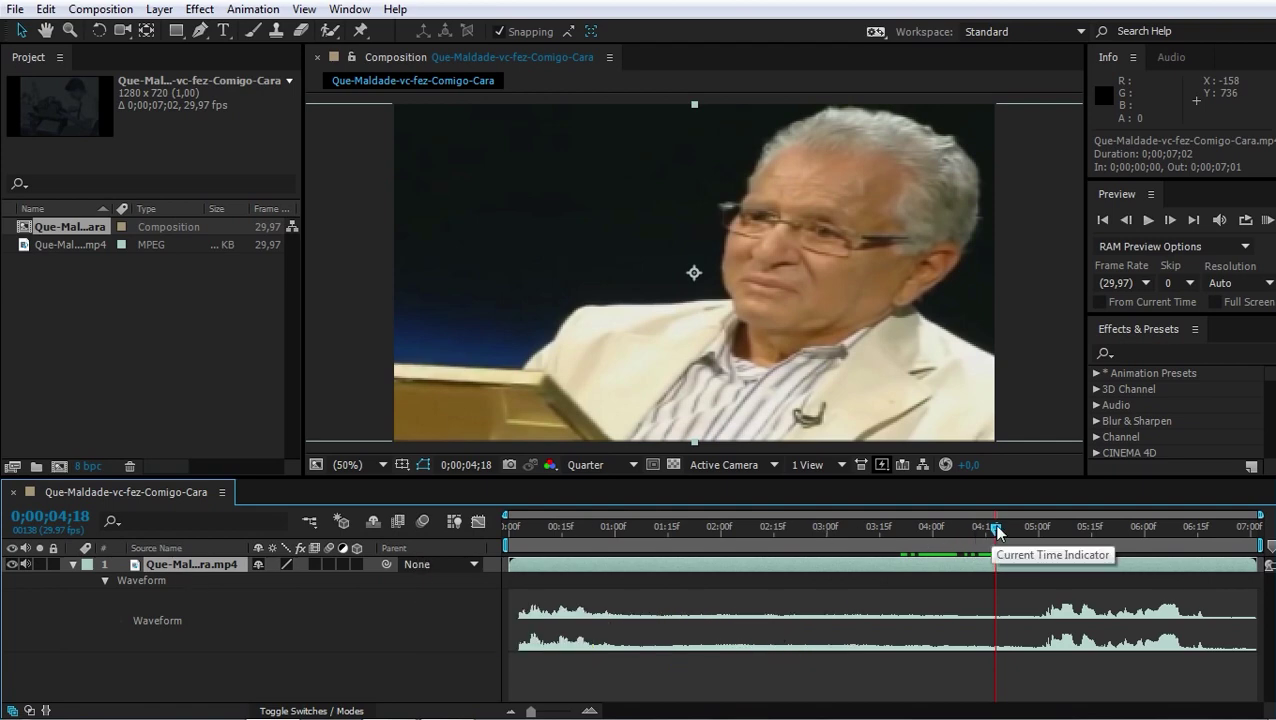
mouse_move(995, 528)
left_mouse_down()
mouse_move(1043, 530)
mouse_move(997, 530)
left_mouse_up()
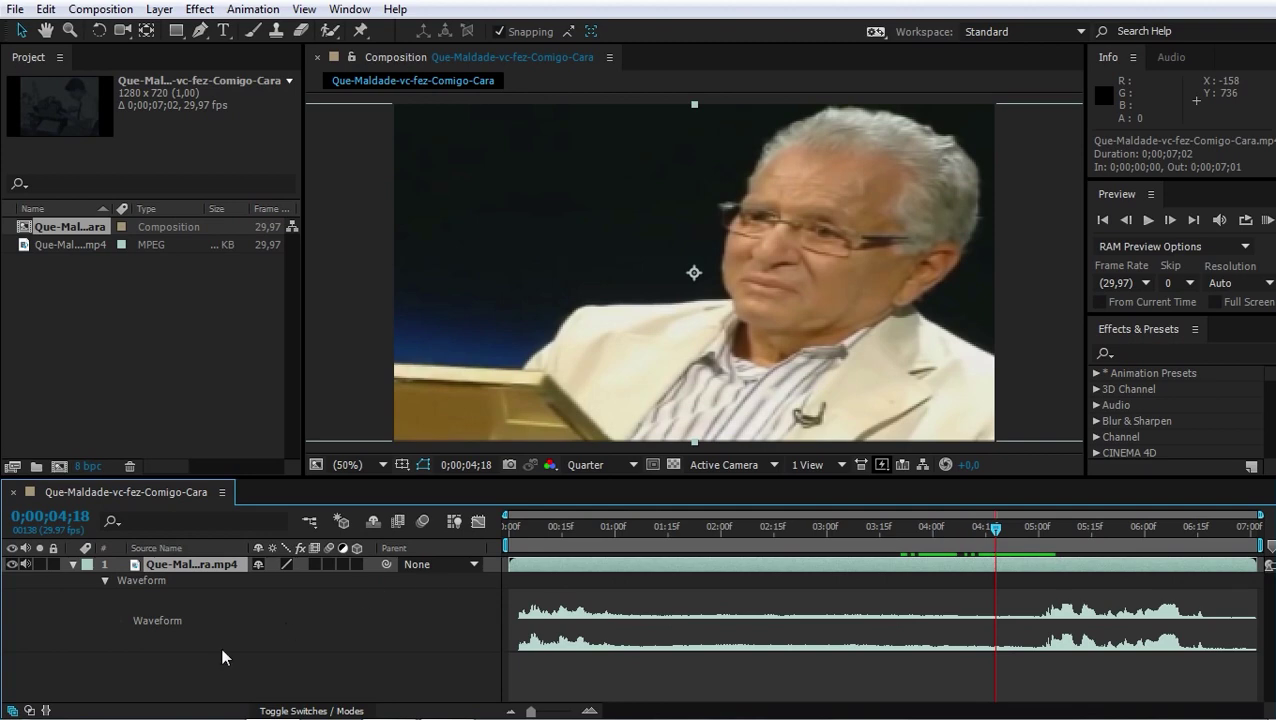
Step: Add a Null Object layer and parent the interview footage to Null 1
right_click(194, 665)
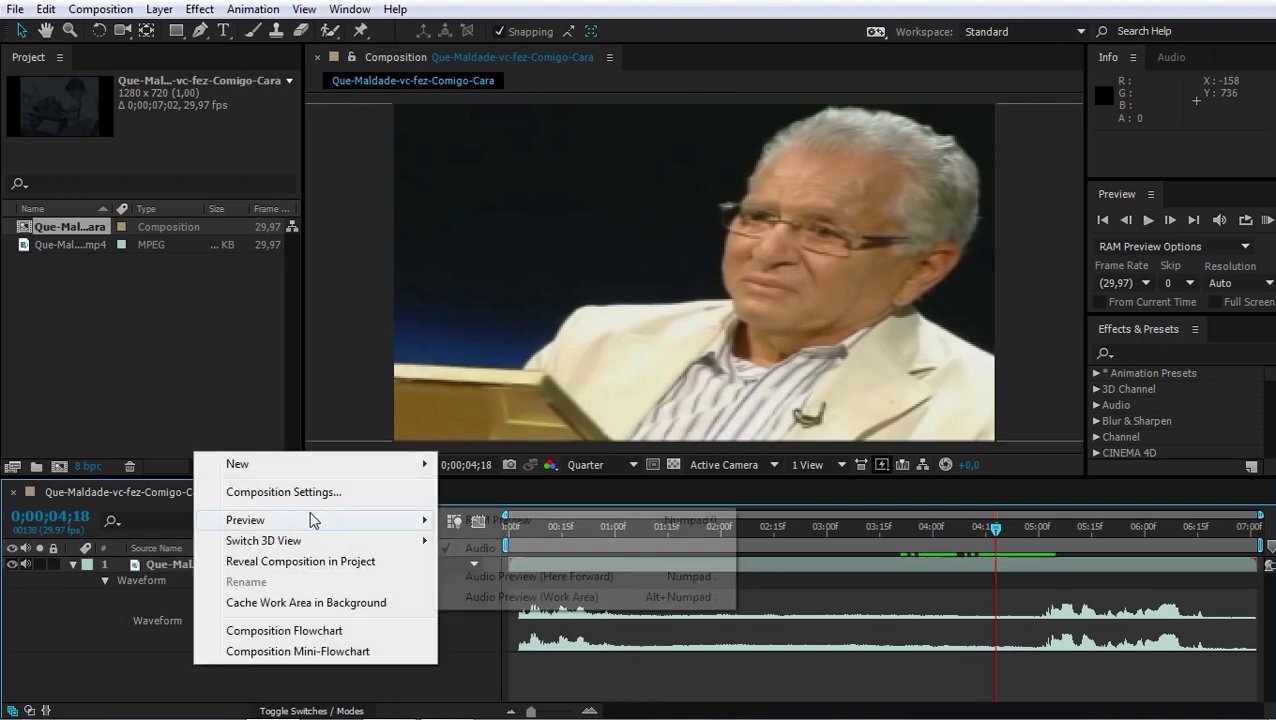
mouse_move(380, 462)
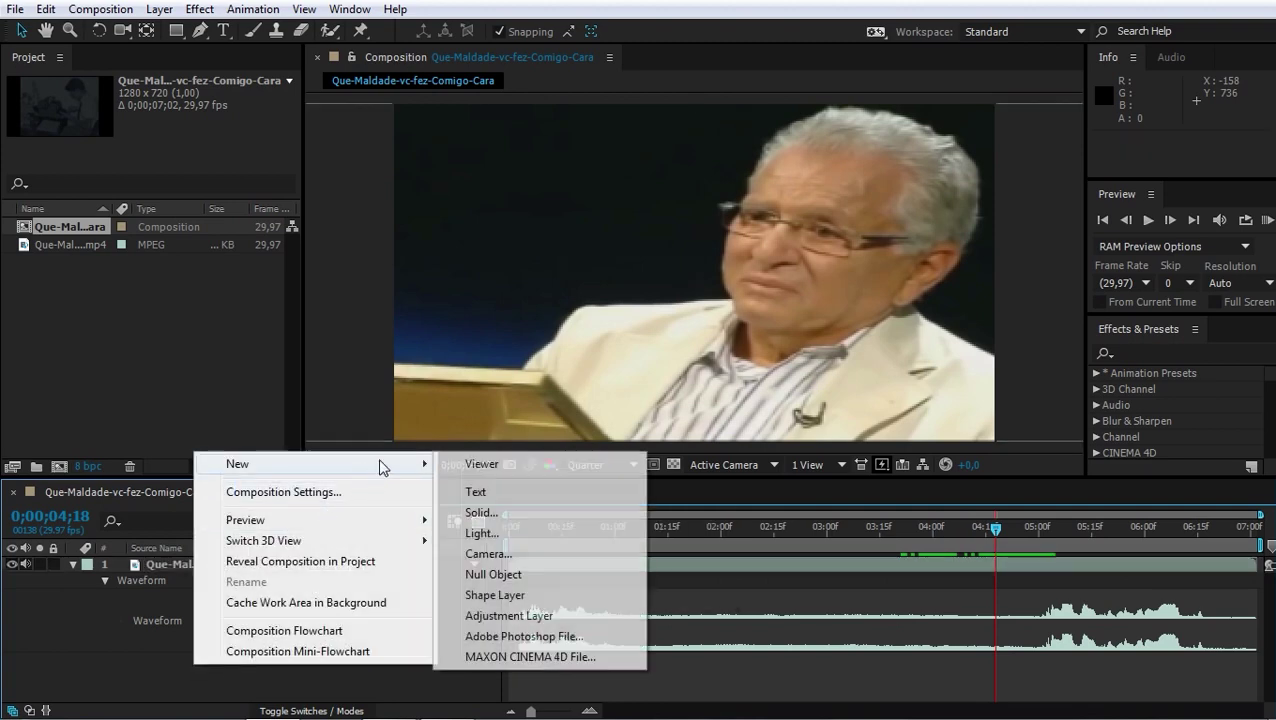
left_click(500, 574)
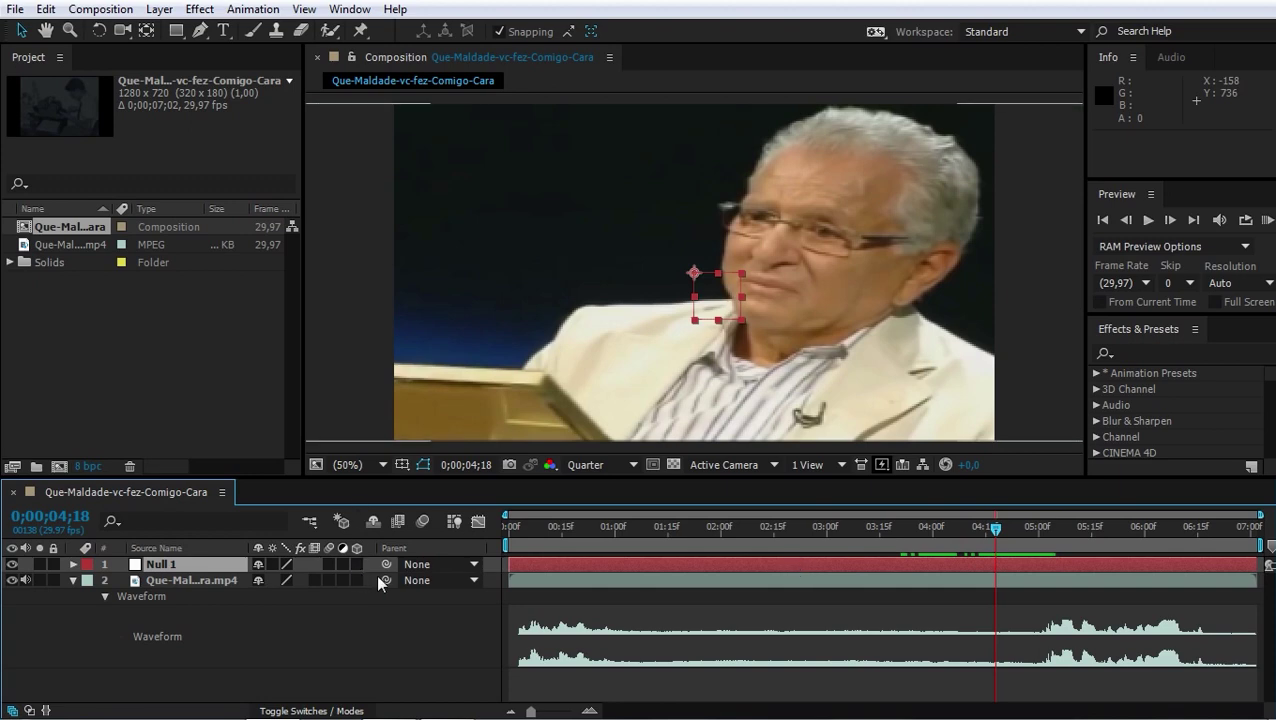
left_click_drag(410, 590, 181, 562)
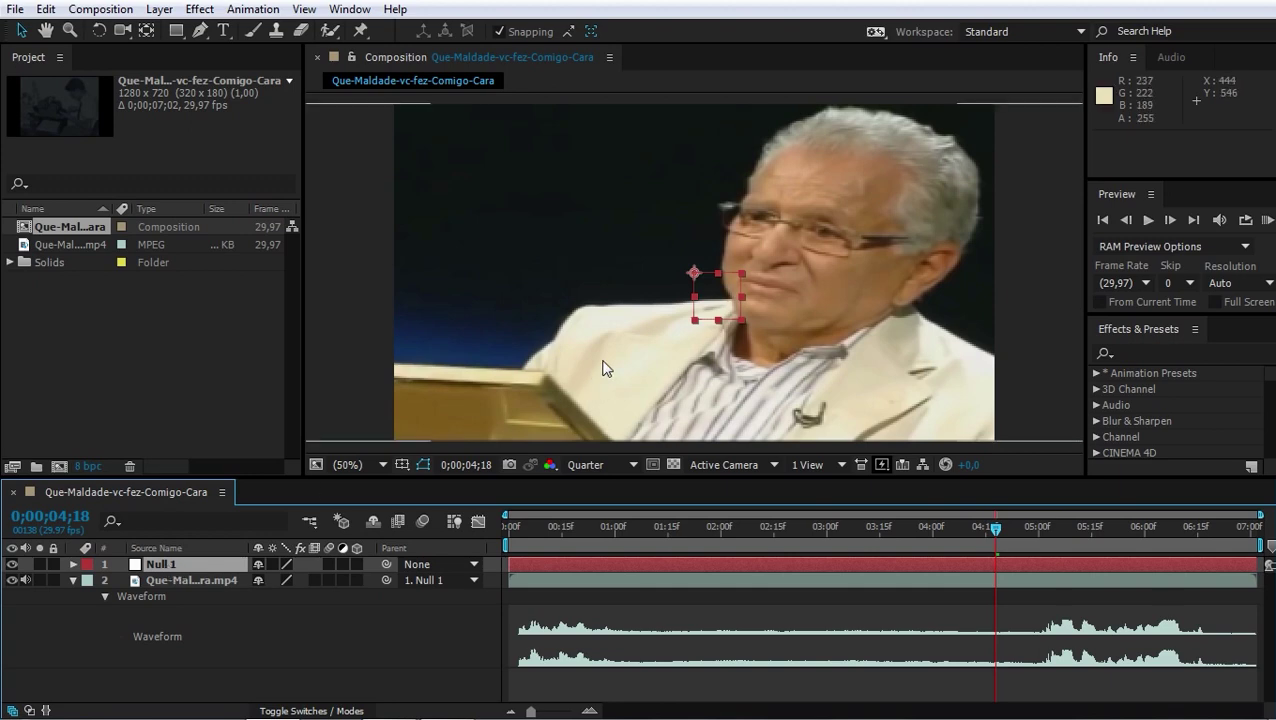
Step: Test-move Null 1 to confirm the footage follows, then undo the move
left_click(184, 563)
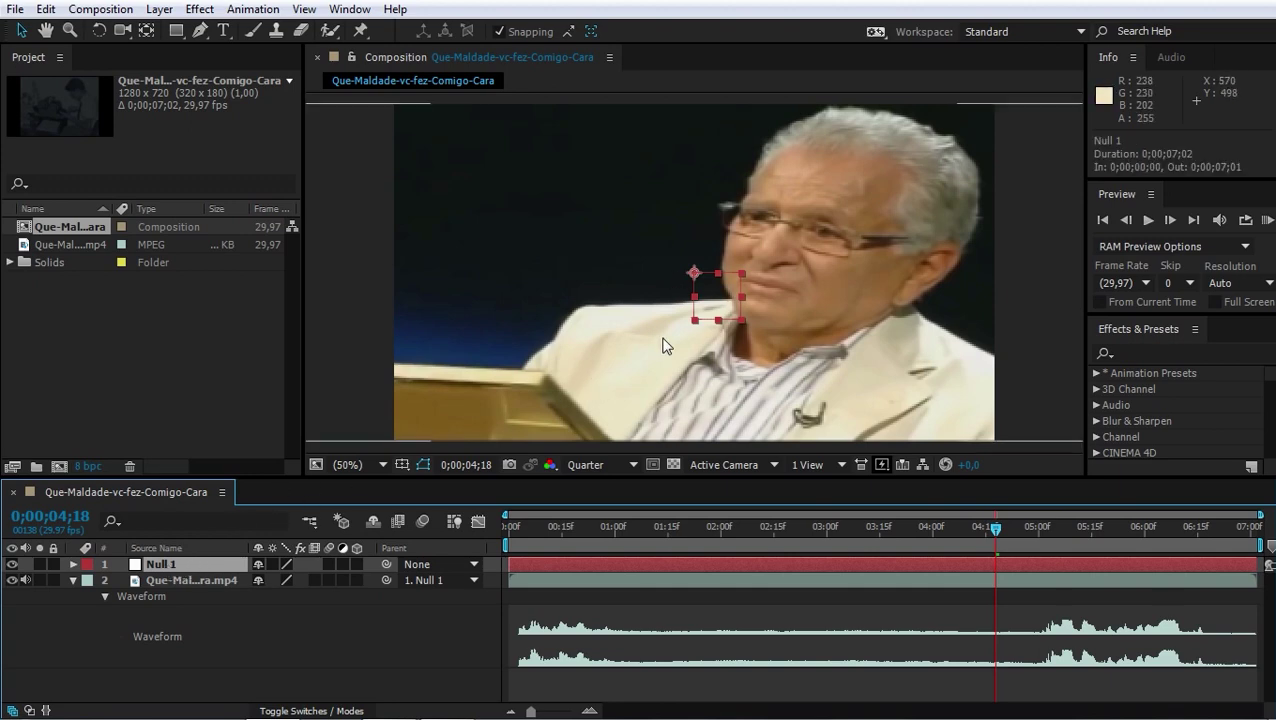
left_click_drag(694, 272, 636, 258)
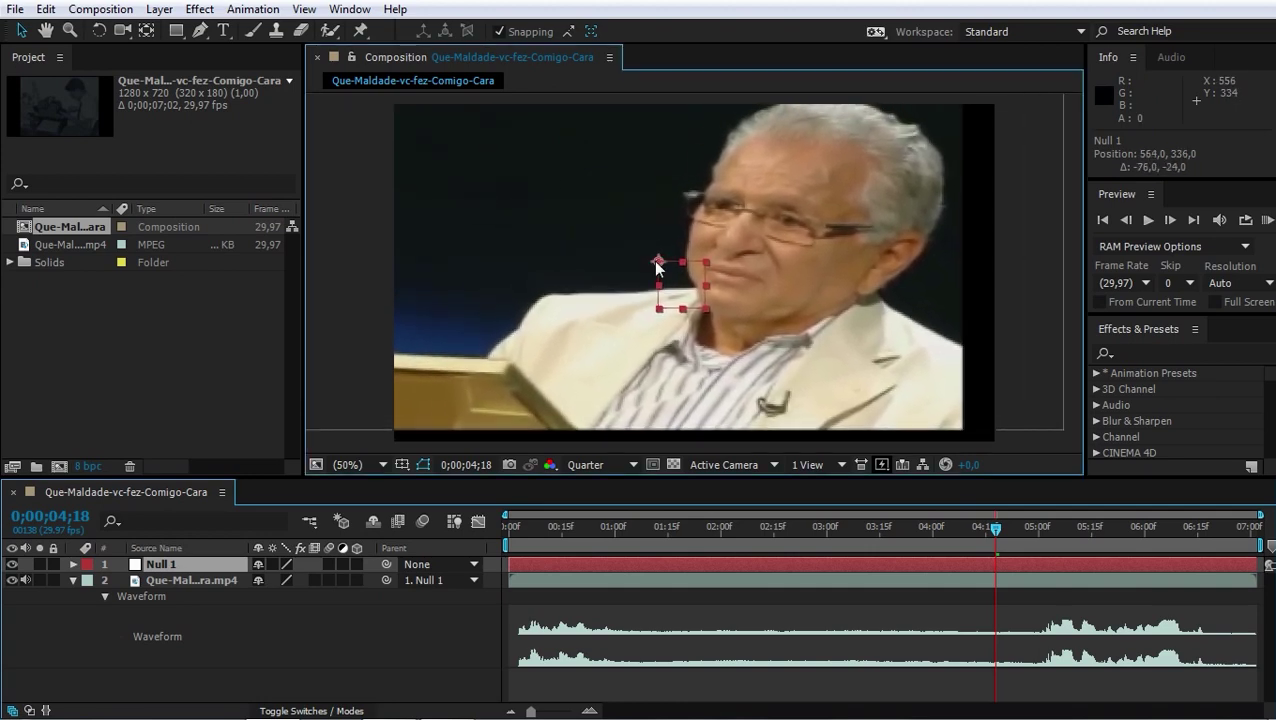
key("ctrl+z")
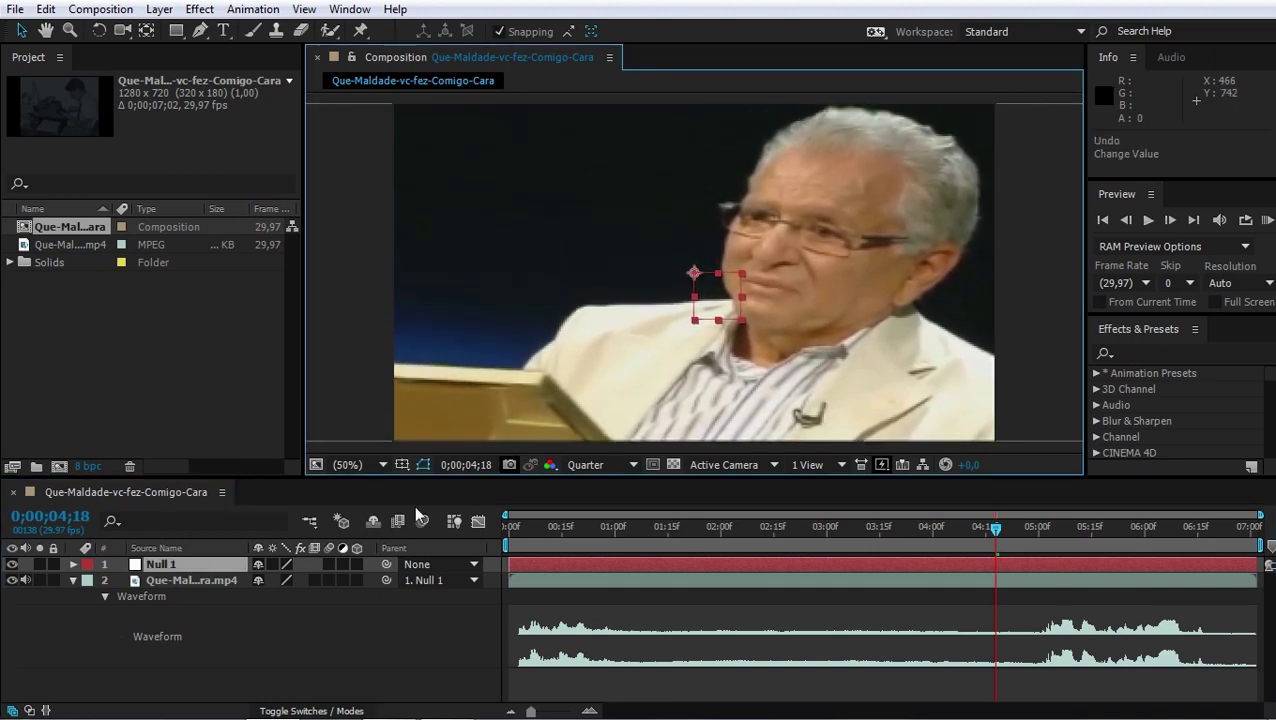
left_click(205, 562)
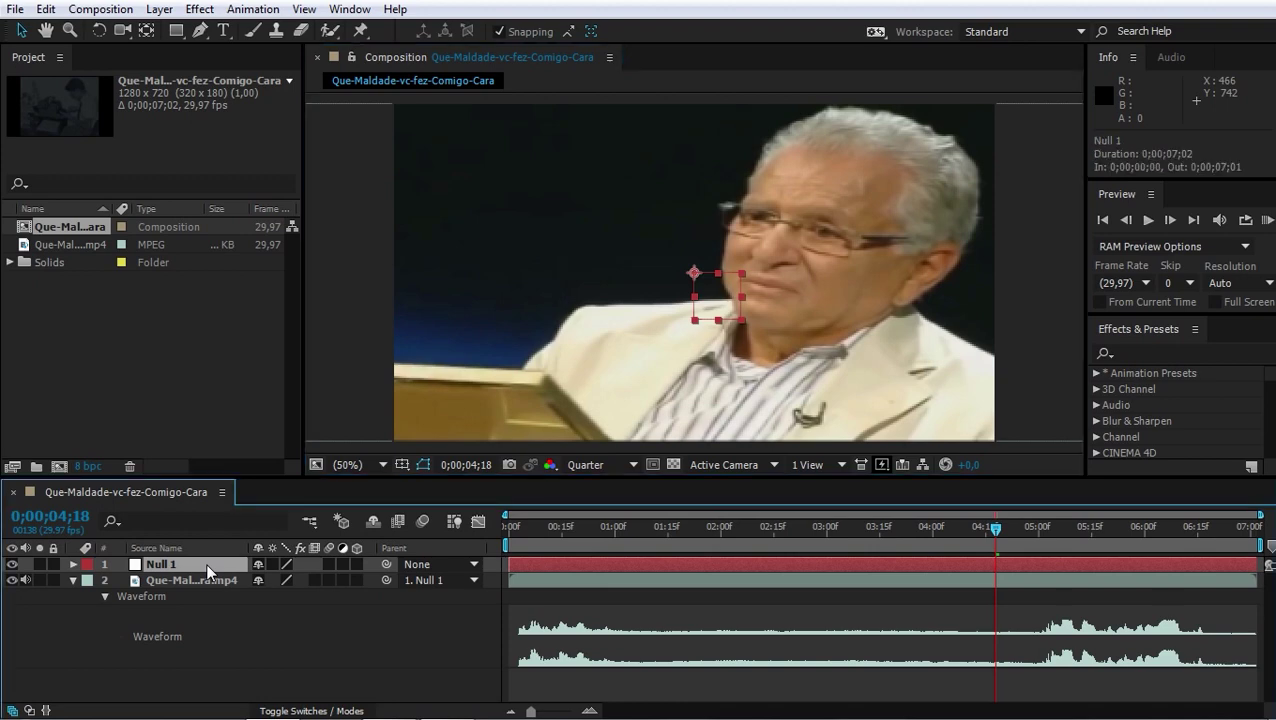
Step: Reveal Null 1's Scale and Rotation and set their starting keyframes at 4;15
key("s")
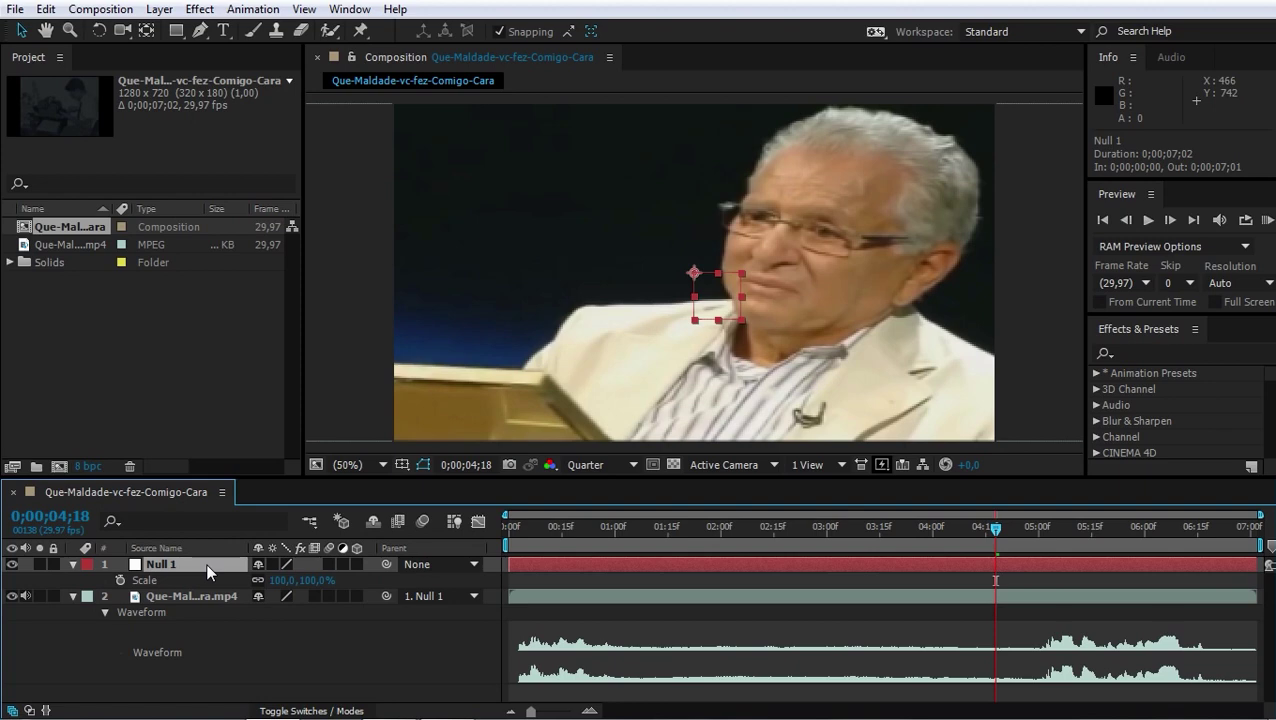
key("shift+r")
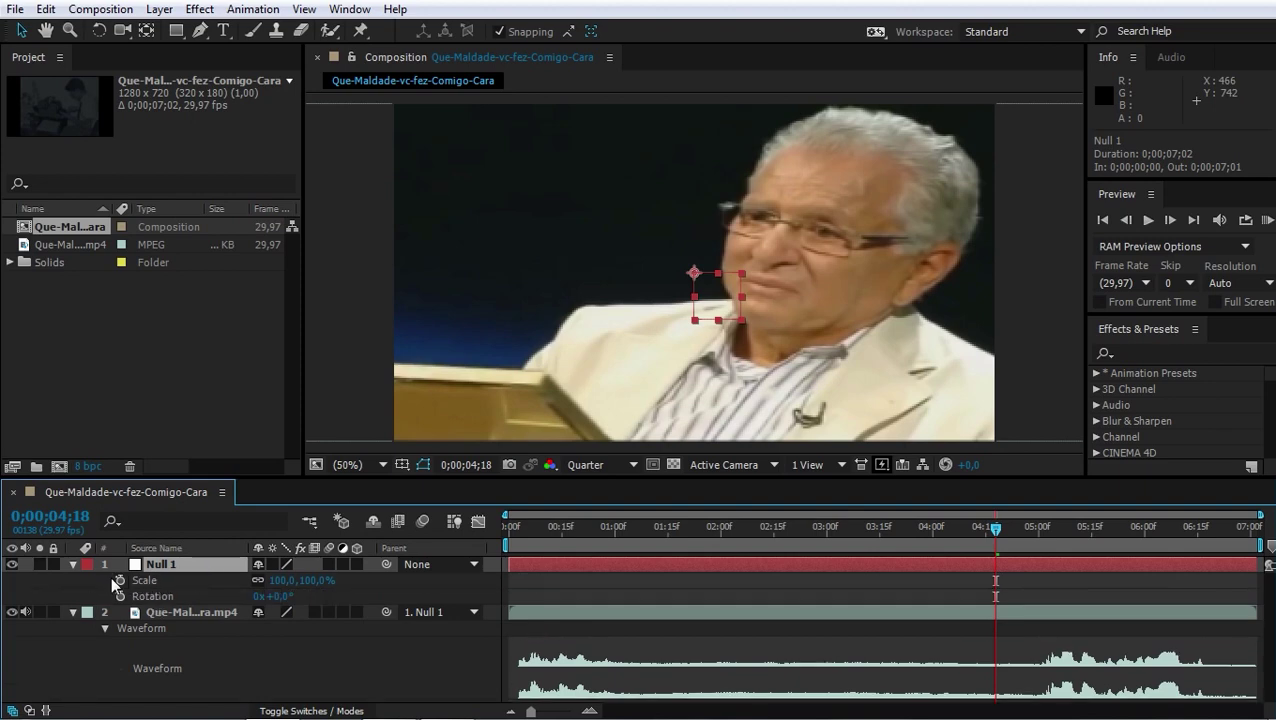
left_click(119, 580)
left_click(120, 594)
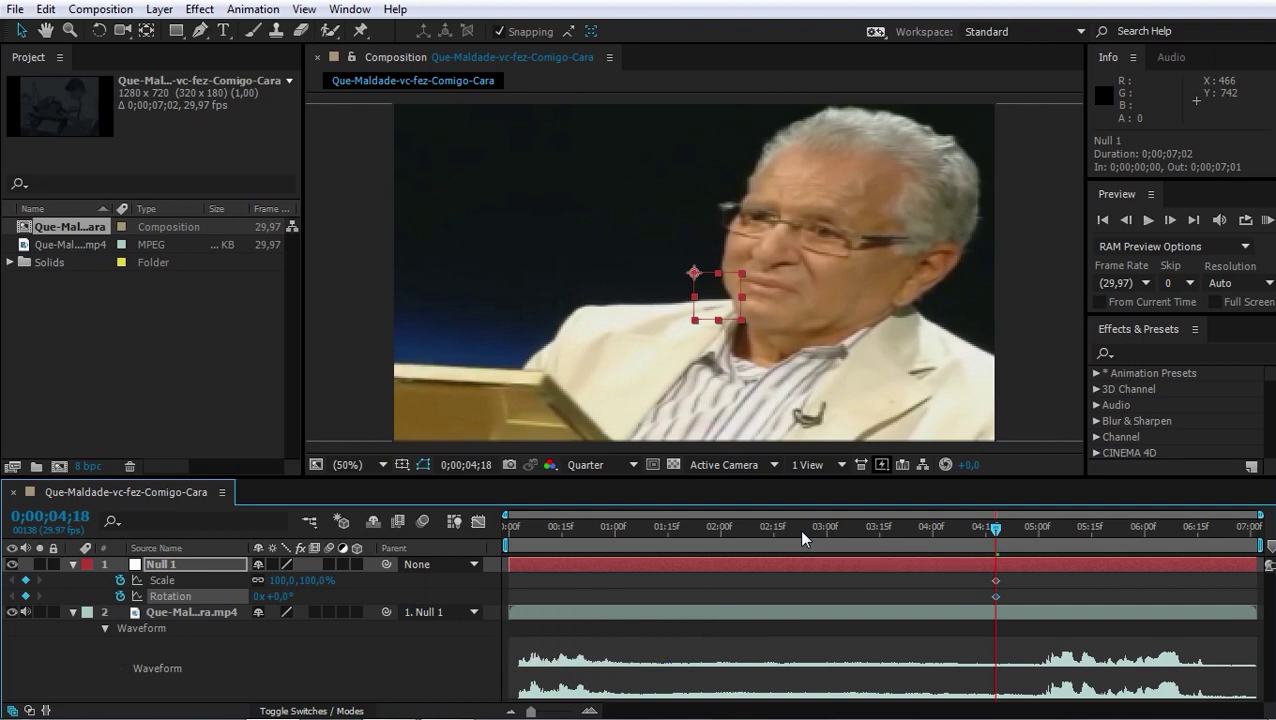
key("ctrl+Left")
key("ctrl+Left")
key("ctrl+Left")
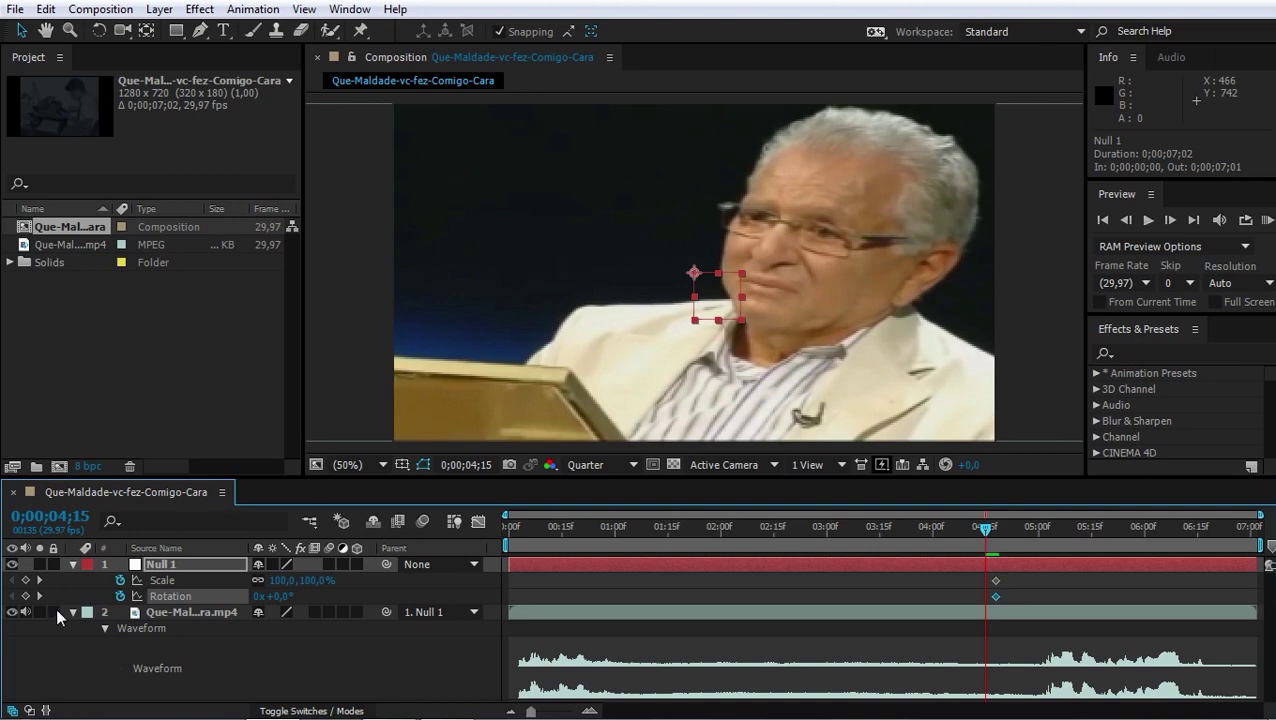
left_click(25, 580)
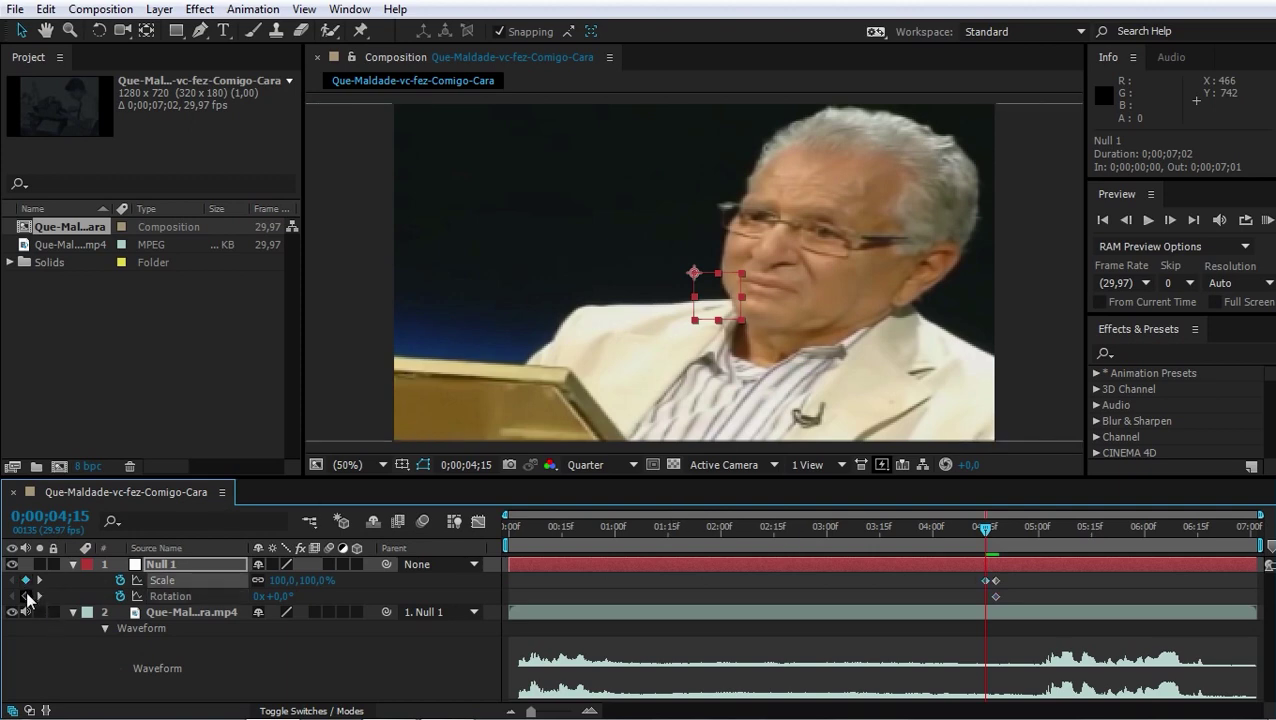
left_click(25, 596)
Step: At 4;18, set Null 1's Rotation to 20° and Scale to 150%
left_click_drag(985, 533, 995, 533)
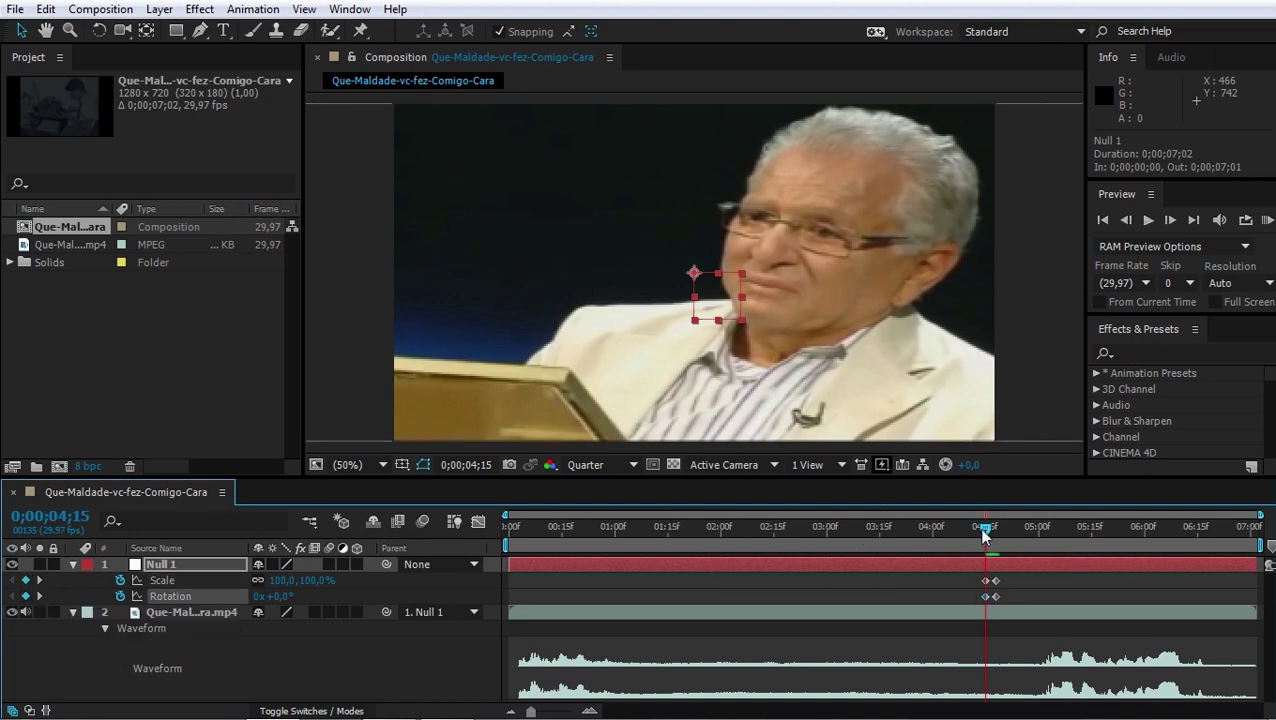
left_click(276, 596)
type("20")
key("Return")
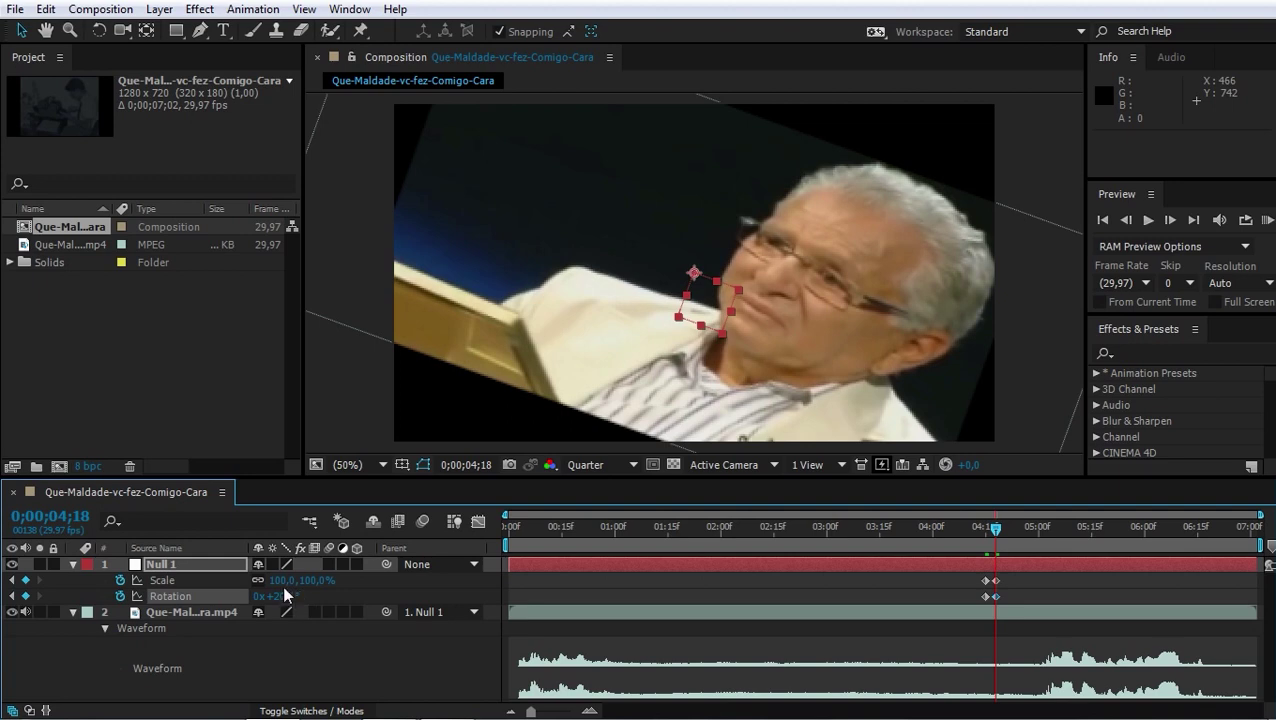
left_click_drag(276, 585, 325, 587)
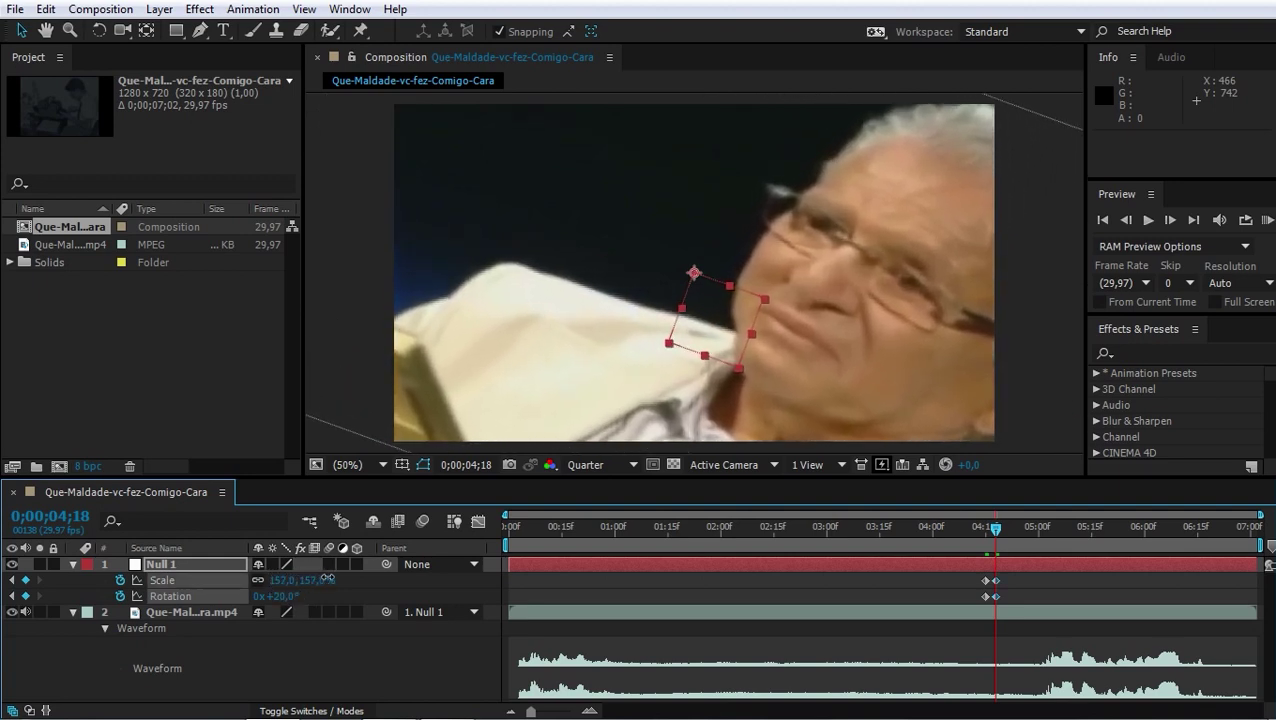
left_click(276, 582)
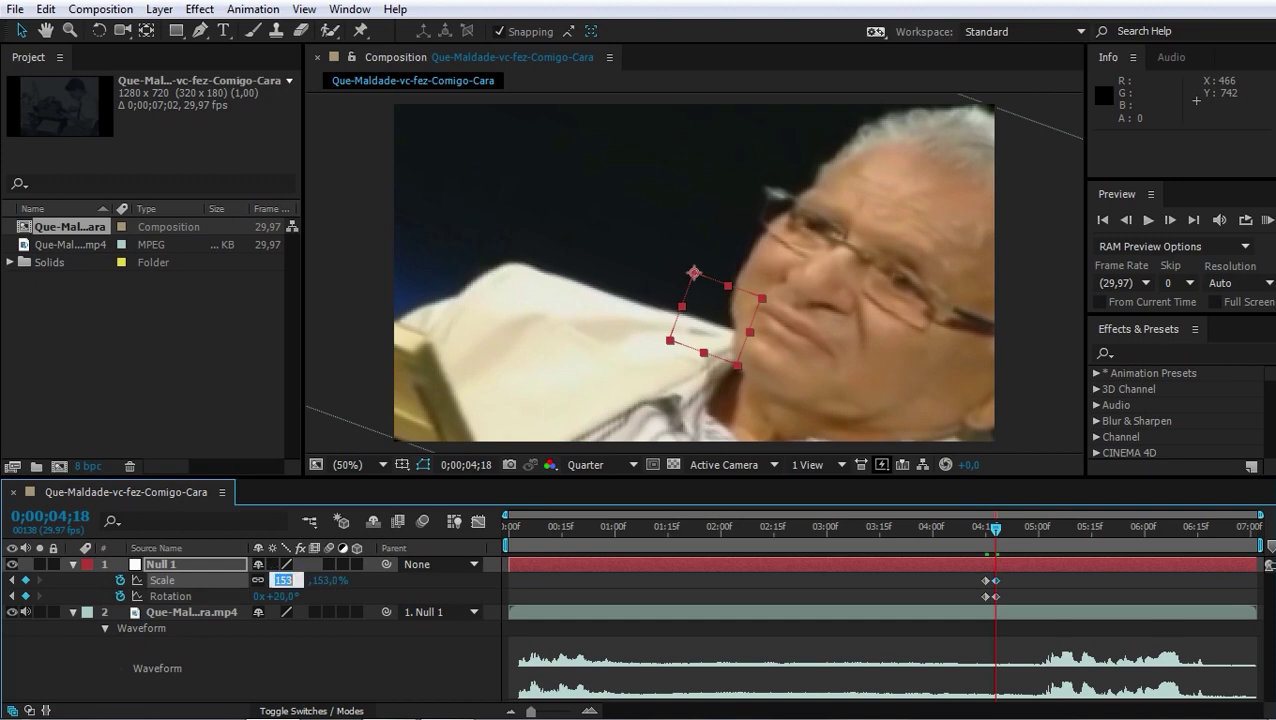
type("150")
key("Return")
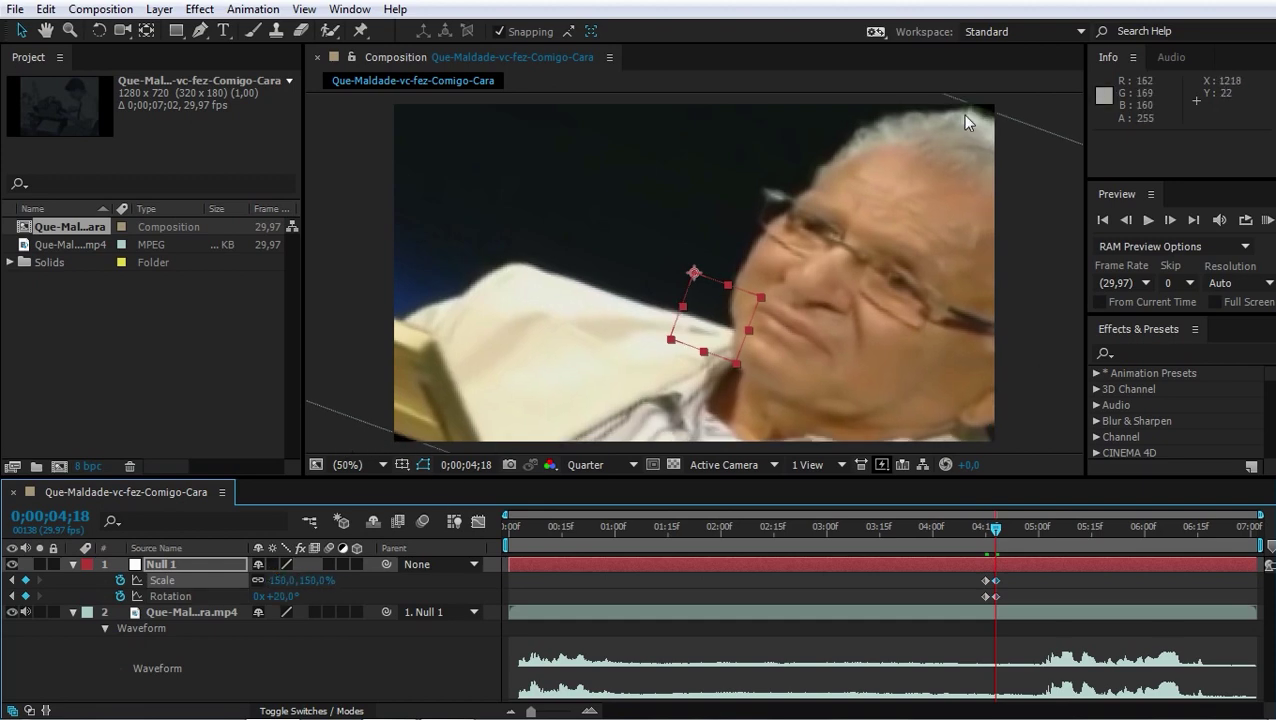
Step: Apply Motion Tile to the interview clip with Mirror Edges and output width and height 200
left_click(1117, 353)
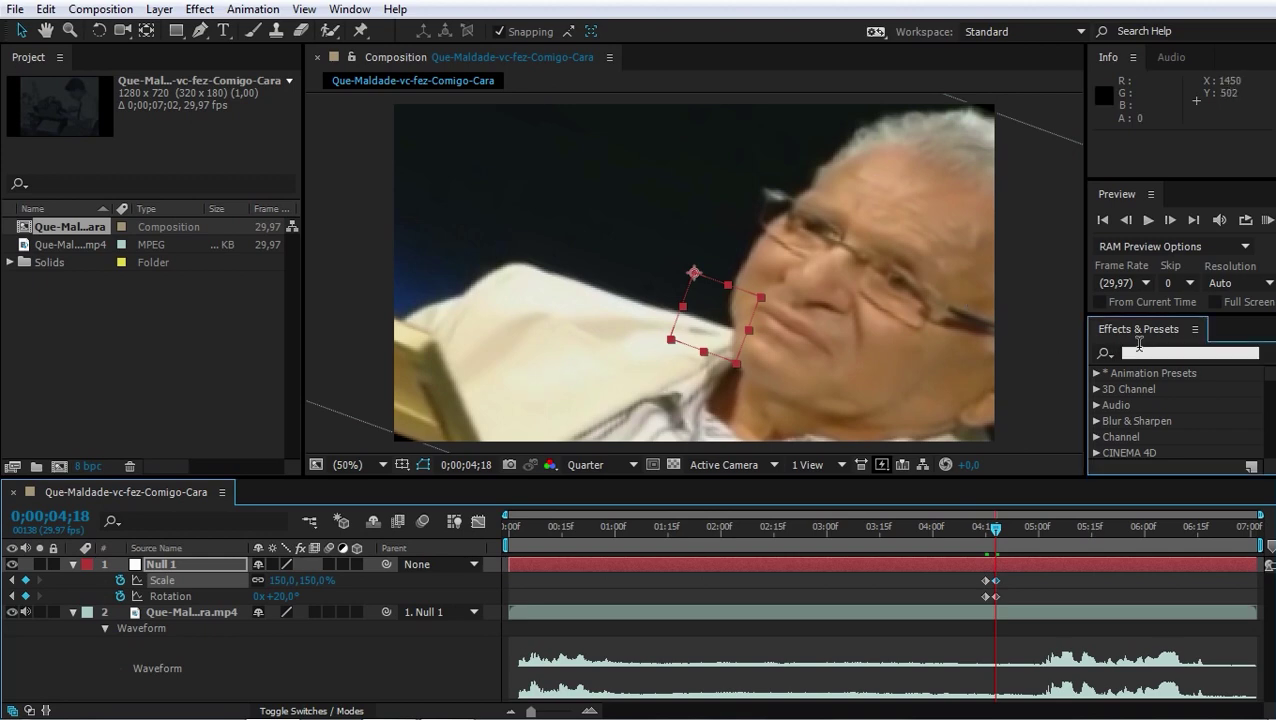
type("motion tile")
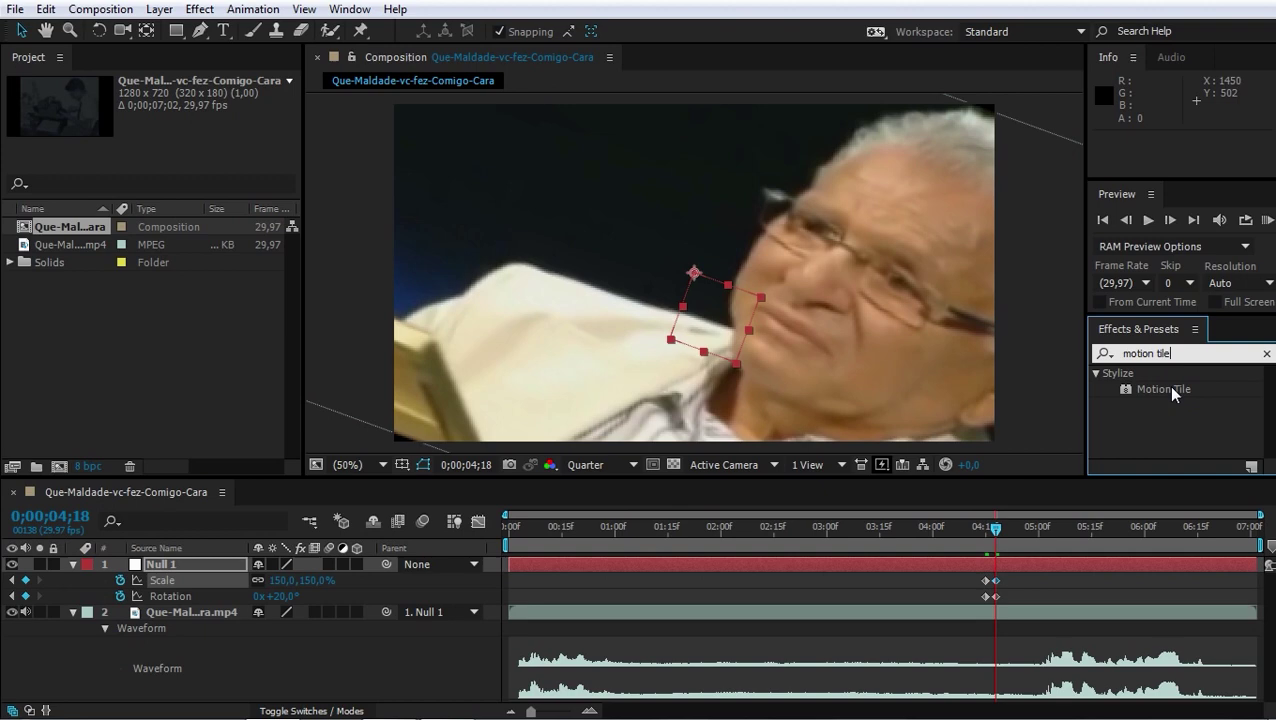
left_click_drag(1165, 388, 960, 612)
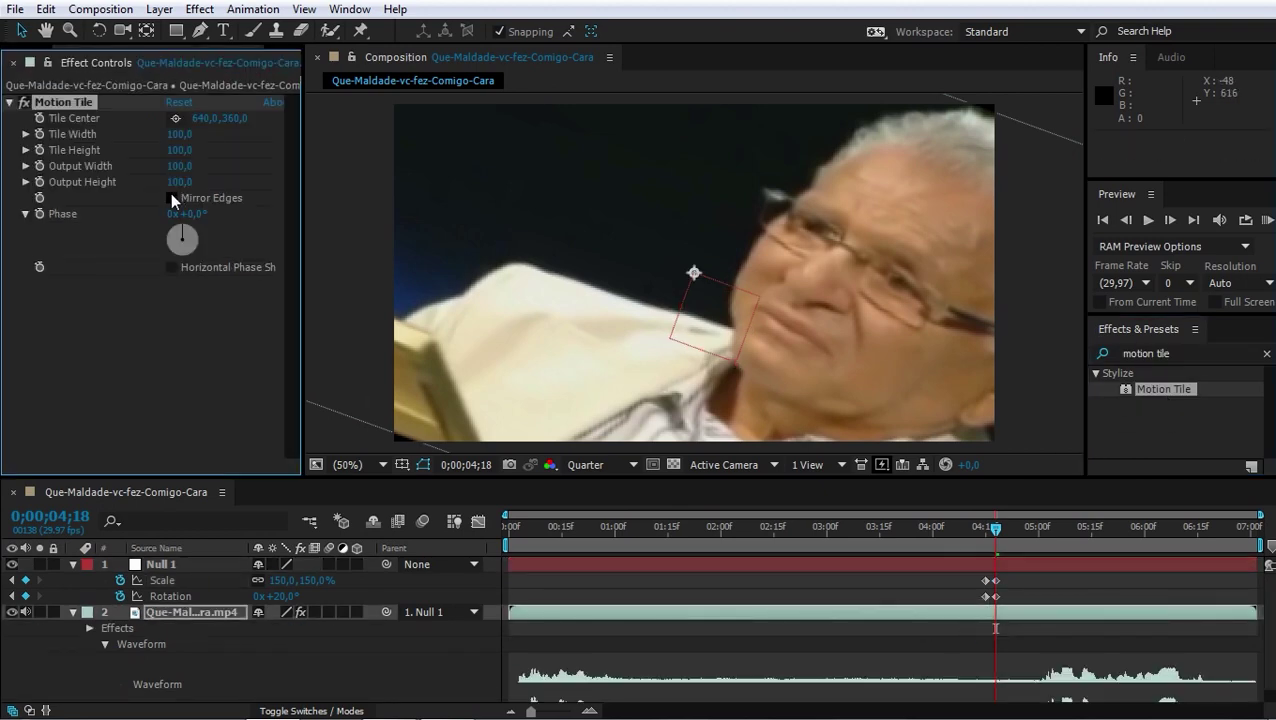
left_click(173, 197)
left_click(180, 184)
type("200")
key("Return")
left_click(176, 166)
type("200")
key("Return")
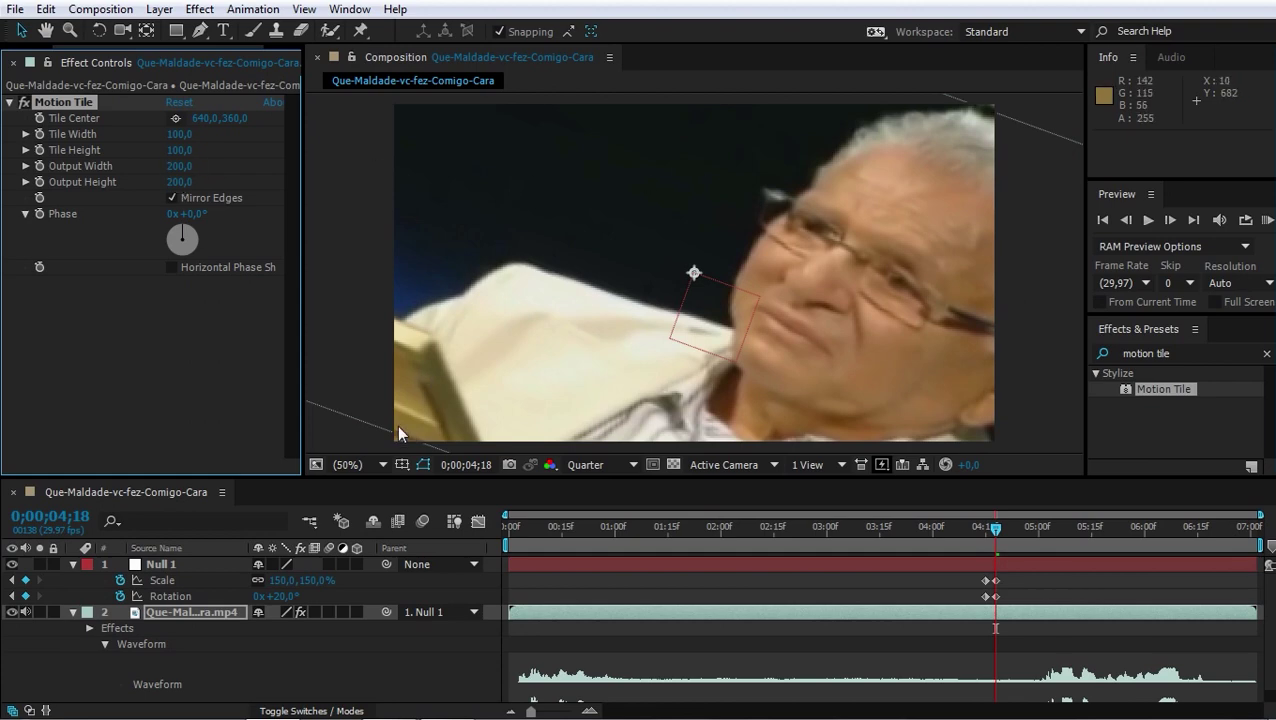
Step: Enable motion blur for the composition and the interview clip
left_click(385, 430)
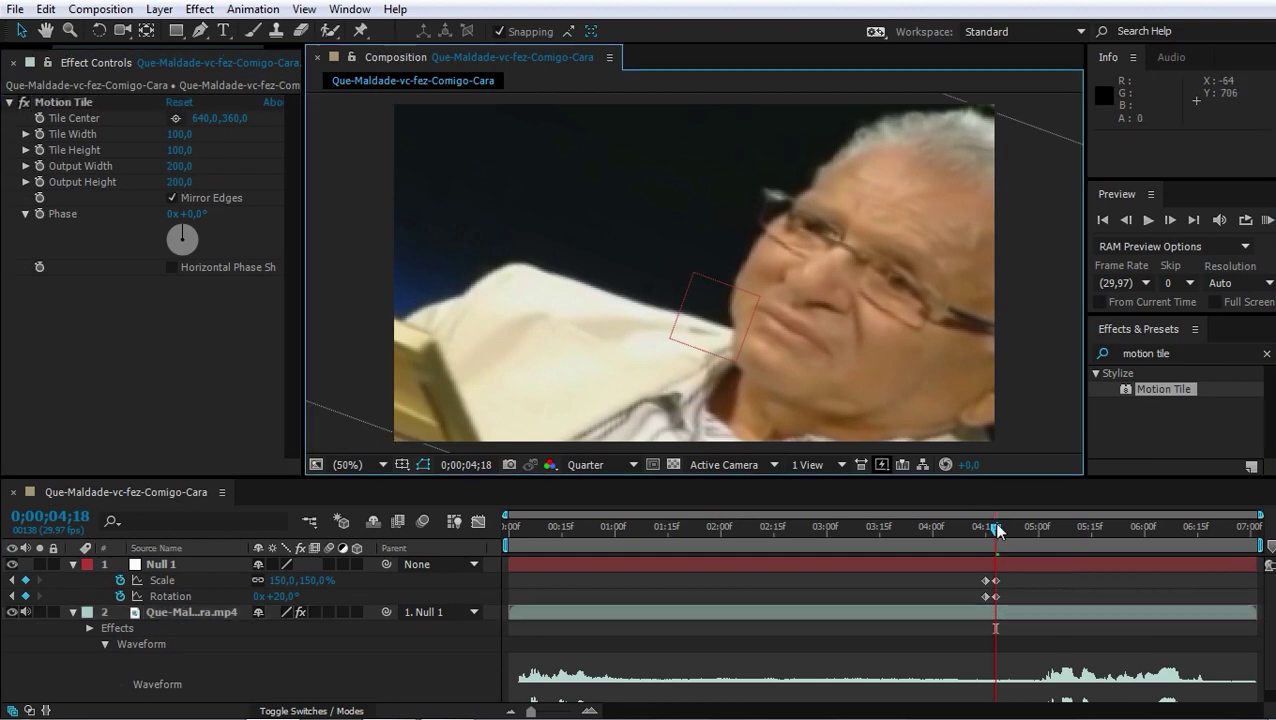
mouse_move(995, 520)
left_mouse_down()
mouse_move(970, 528)
mouse_move(985, 528)
left_mouse_up()
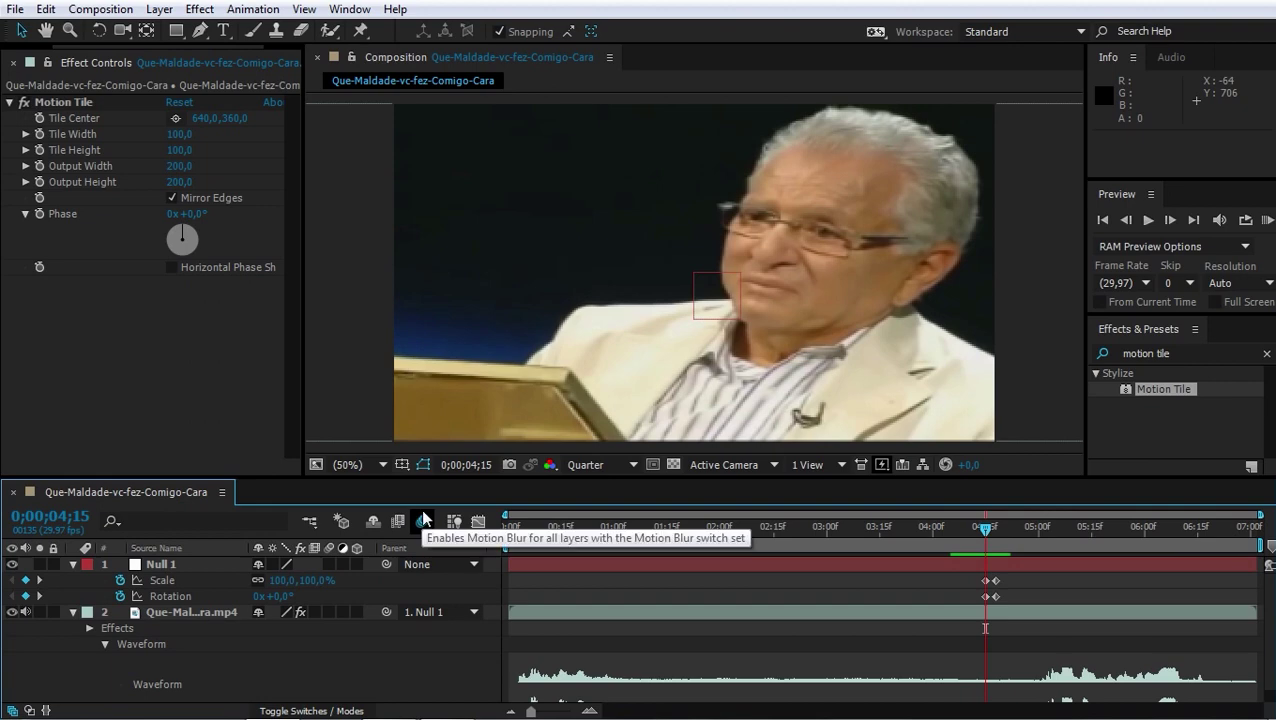
left_click(329, 564)
left_click(329, 612)
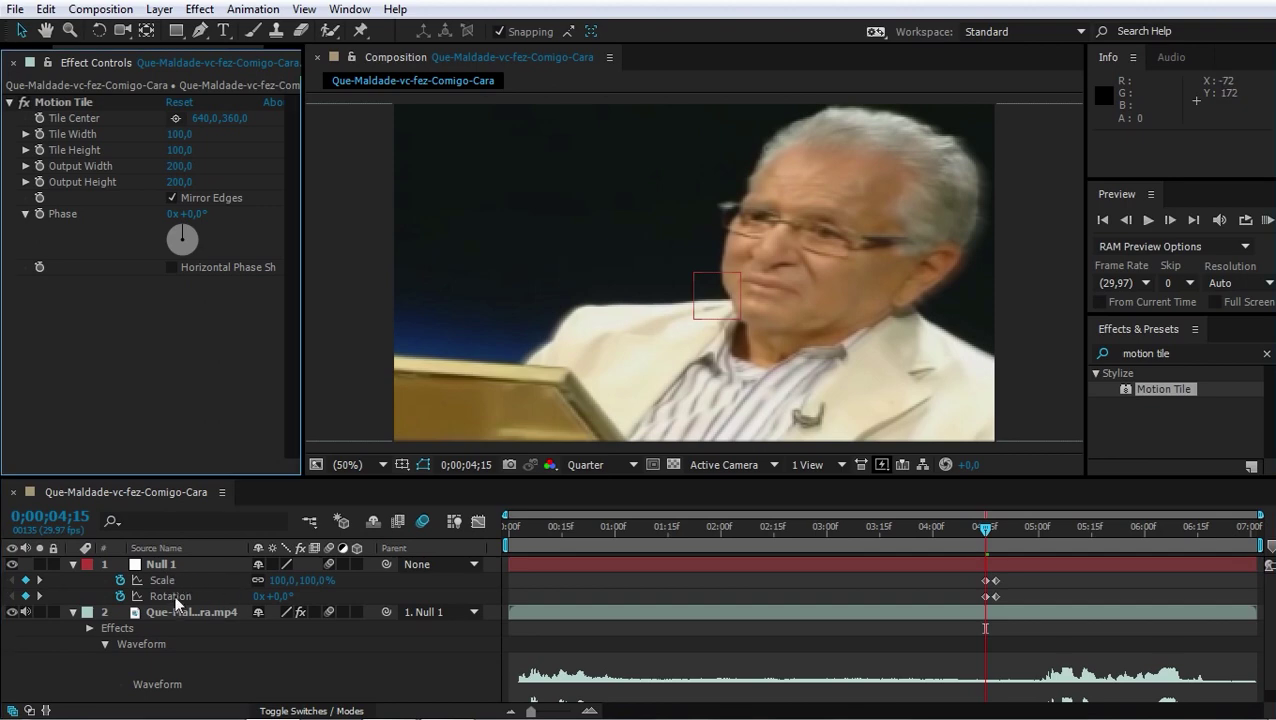
Step: Select the whole elastic expression in the Escala elástico Notepad file
key("alt+Tab")
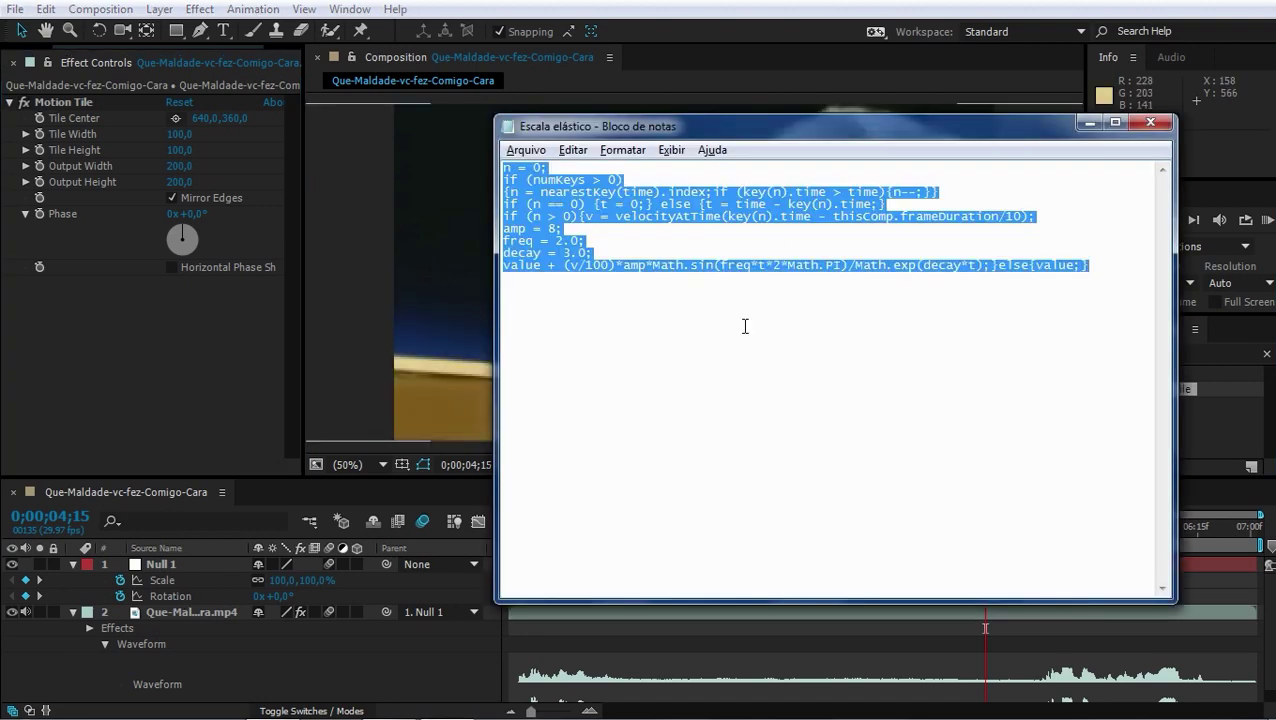
left_click(1103, 271)
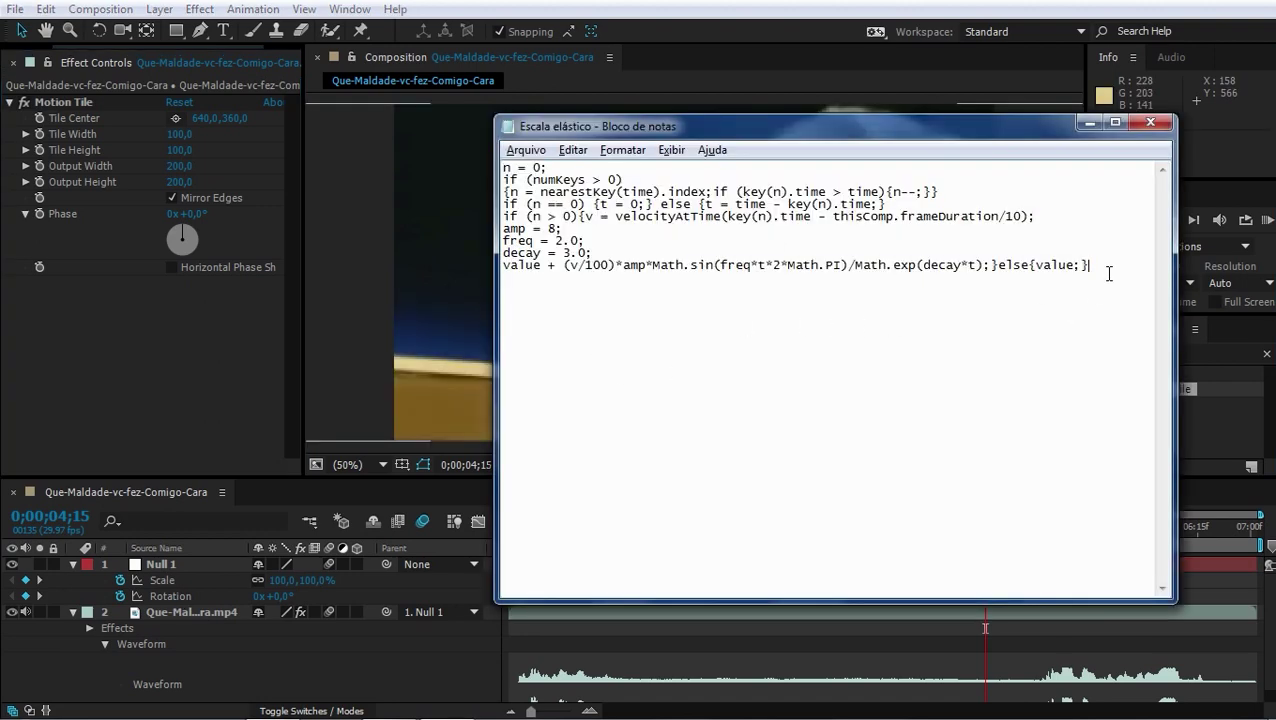
left_click_drag(1108, 271, 412, 113)
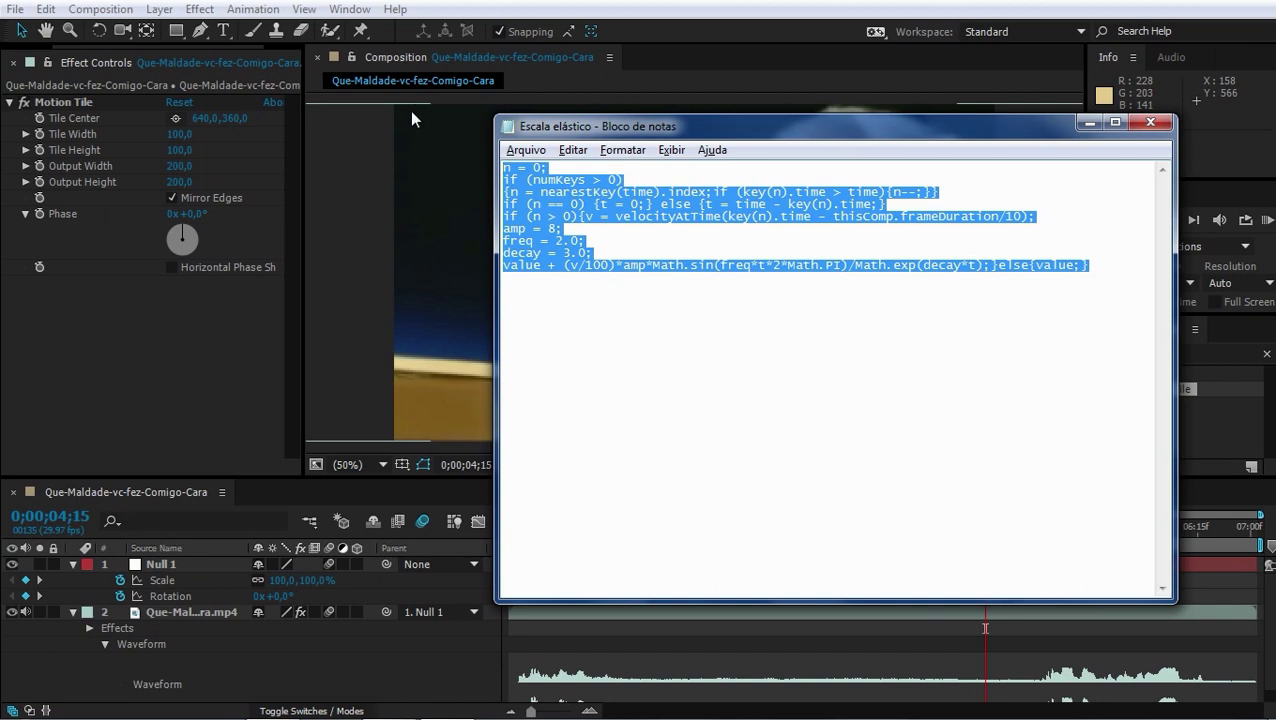
Step: Paste the elastic expression onto Null 1's Scale property
left_click(148, 355)
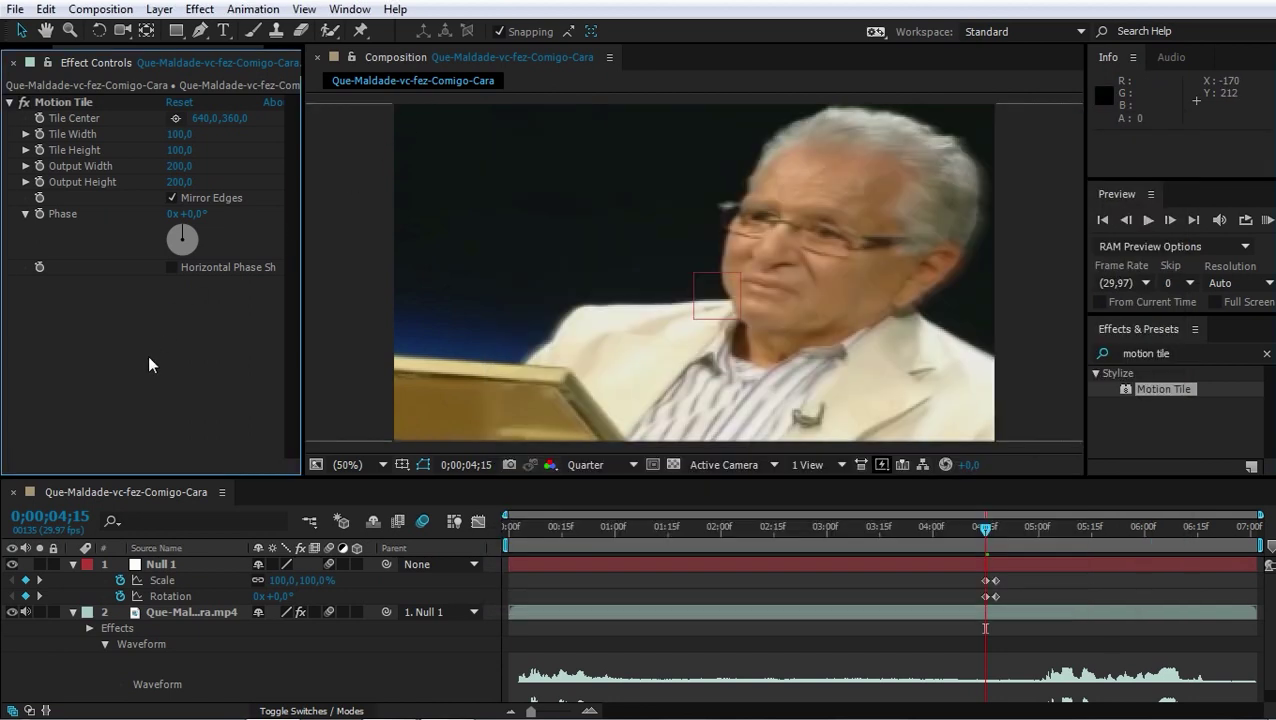
left_click(119, 580, "alt")
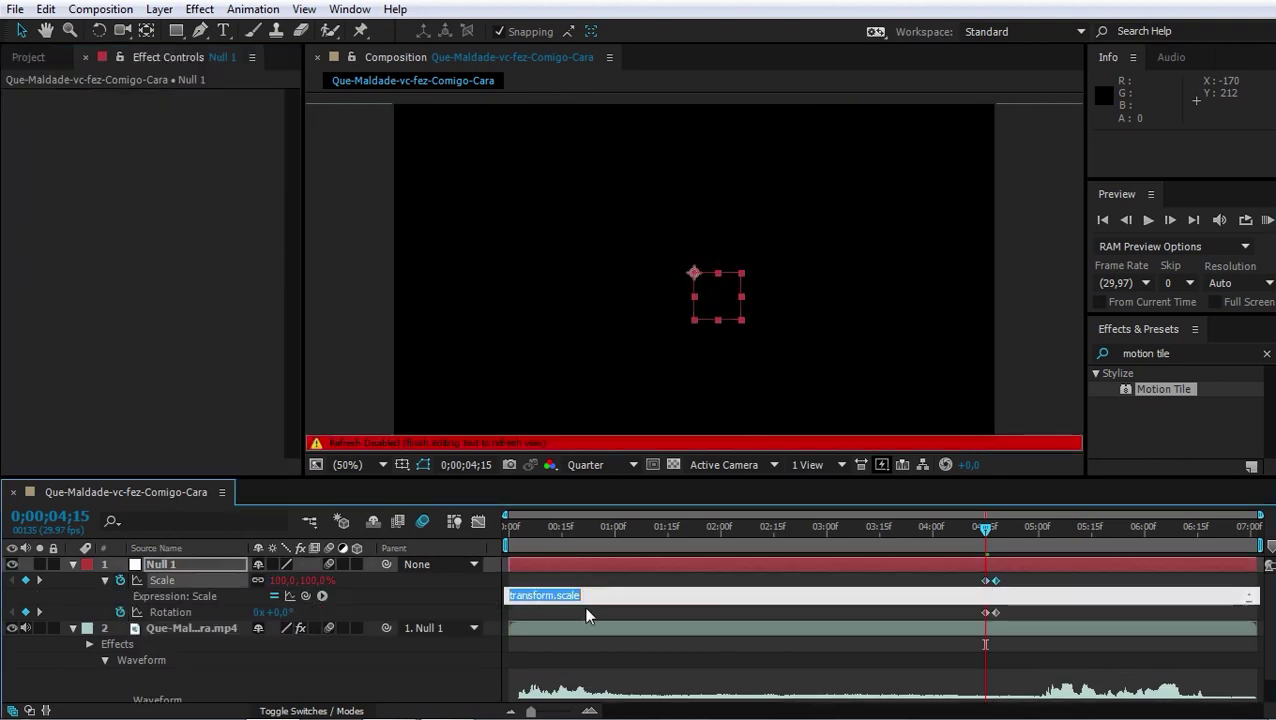
key("ctrl+v")
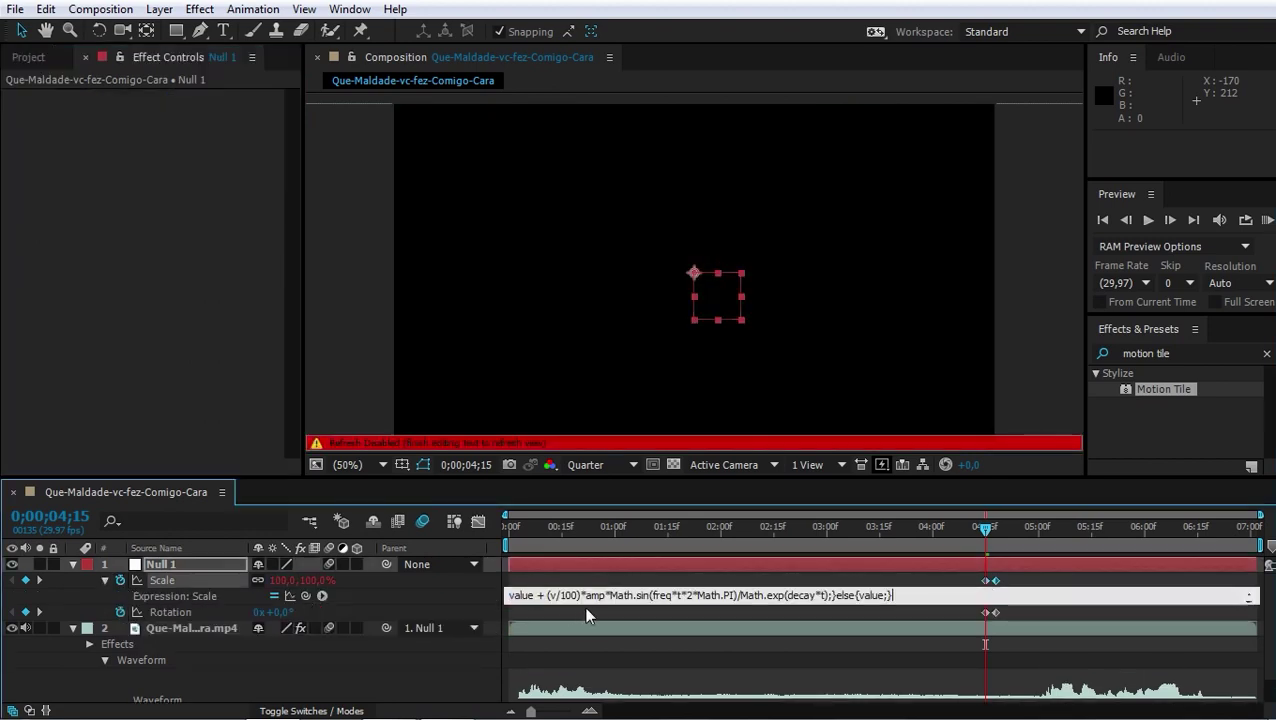
left_click(482, 587)
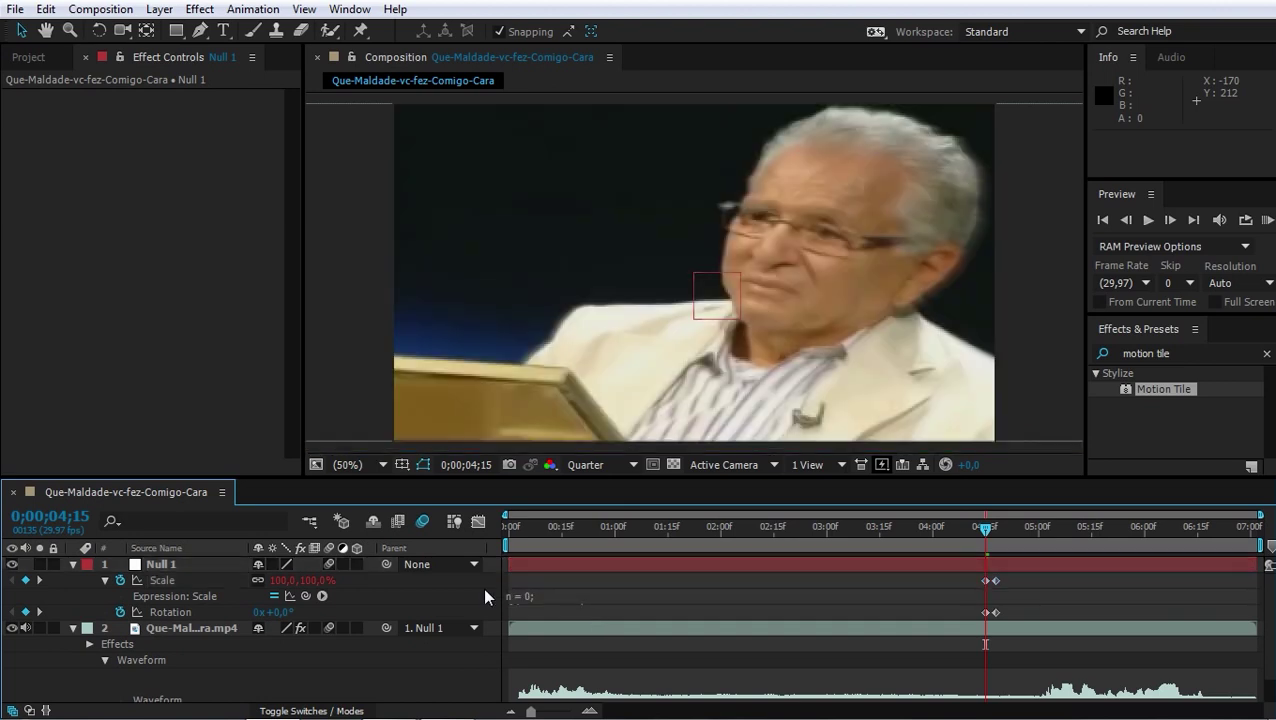
Step: Paste the same elastic expression onto Null 1's Rotation property
left_click(120, 611, "alt")
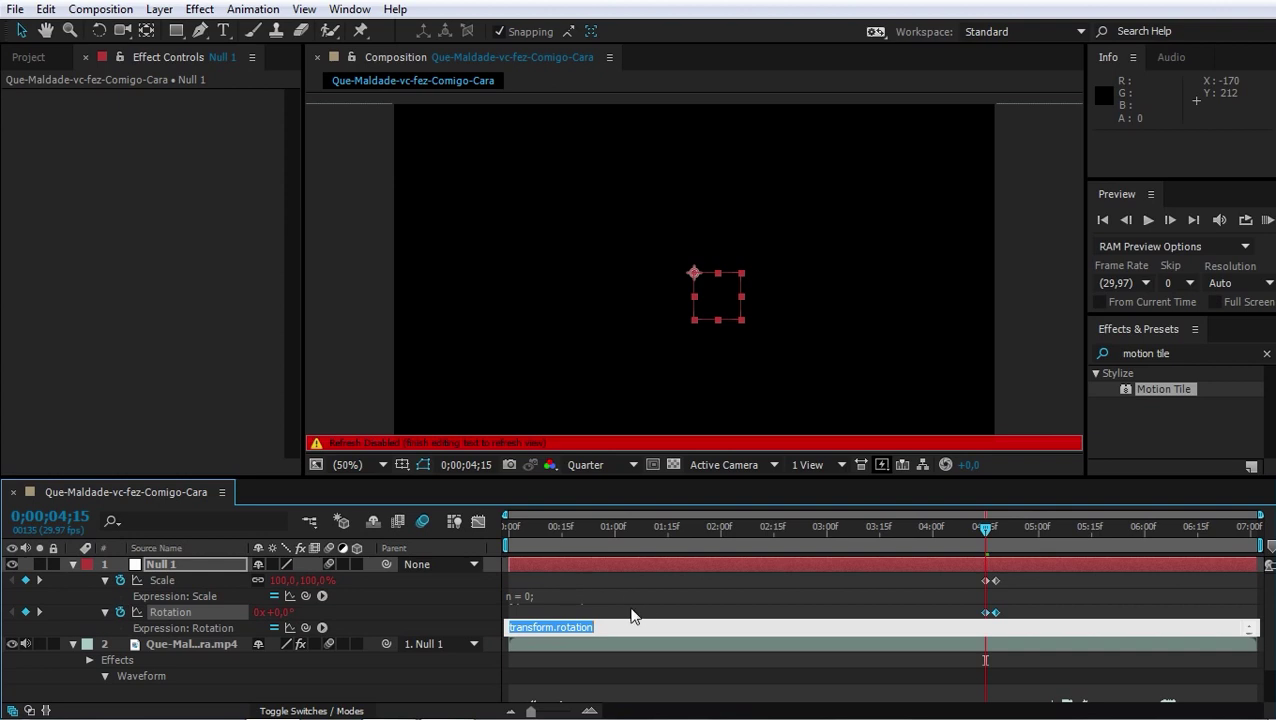
key("ctrl+v")
left_click(449, 592)
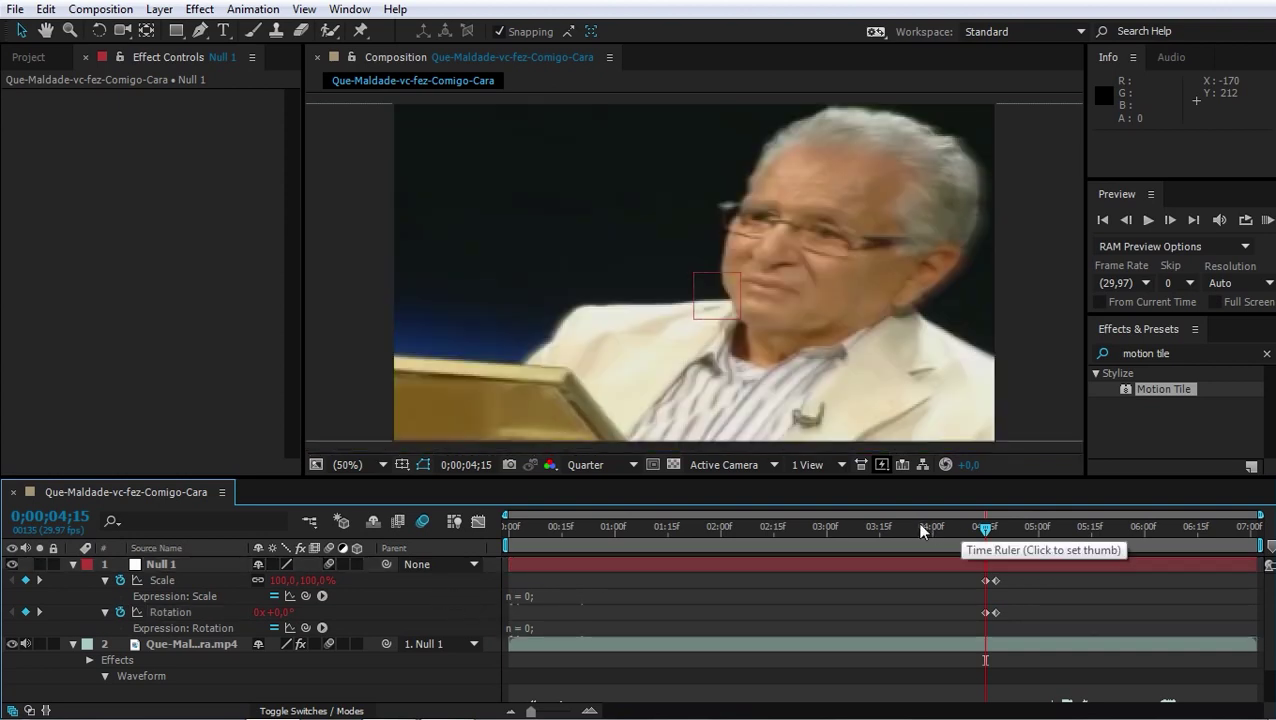
Step: Switch the preview to Half resolution and play the animation from the start
left_click(595, 464)
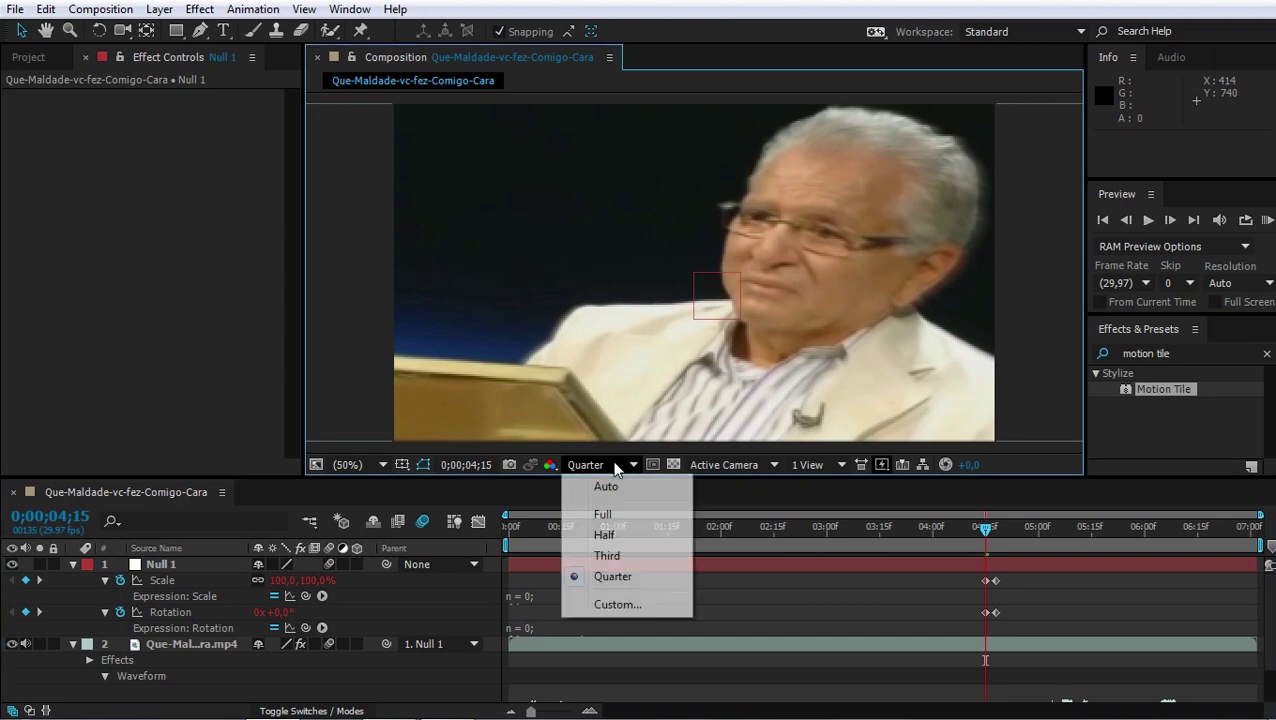
left_click(614, 530)
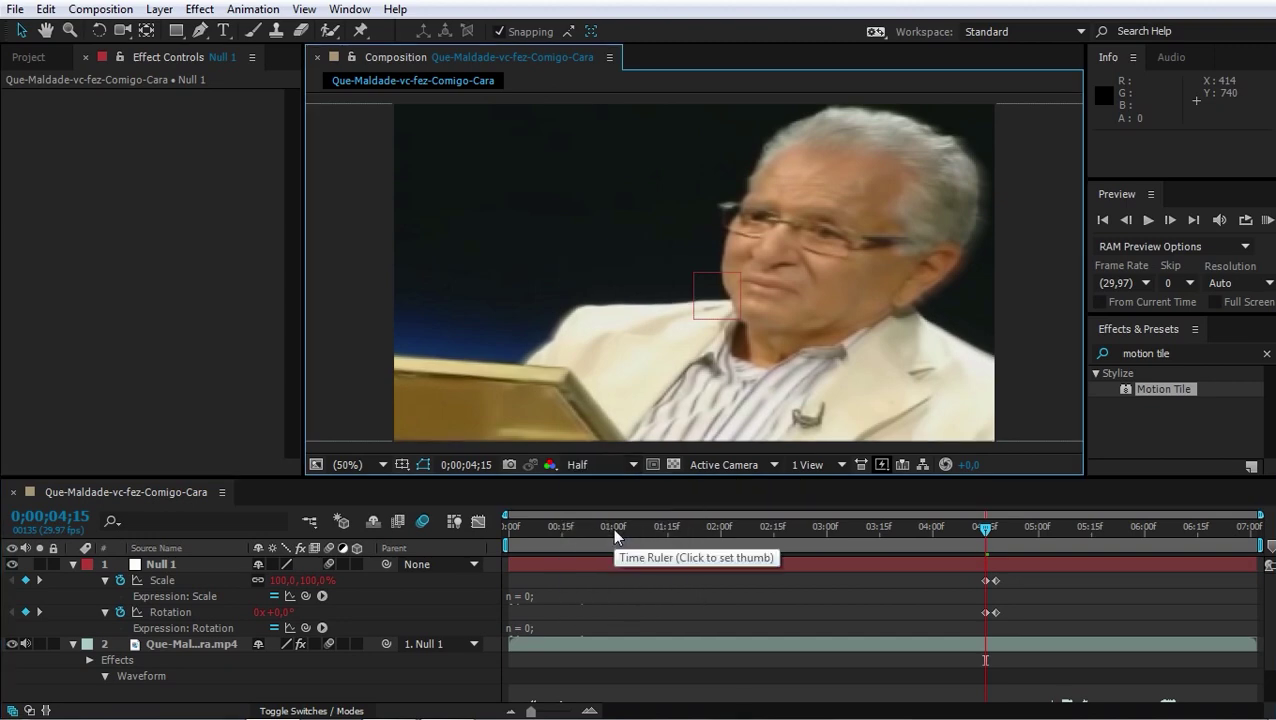
left_click_drag(614, 536, 490, 527)
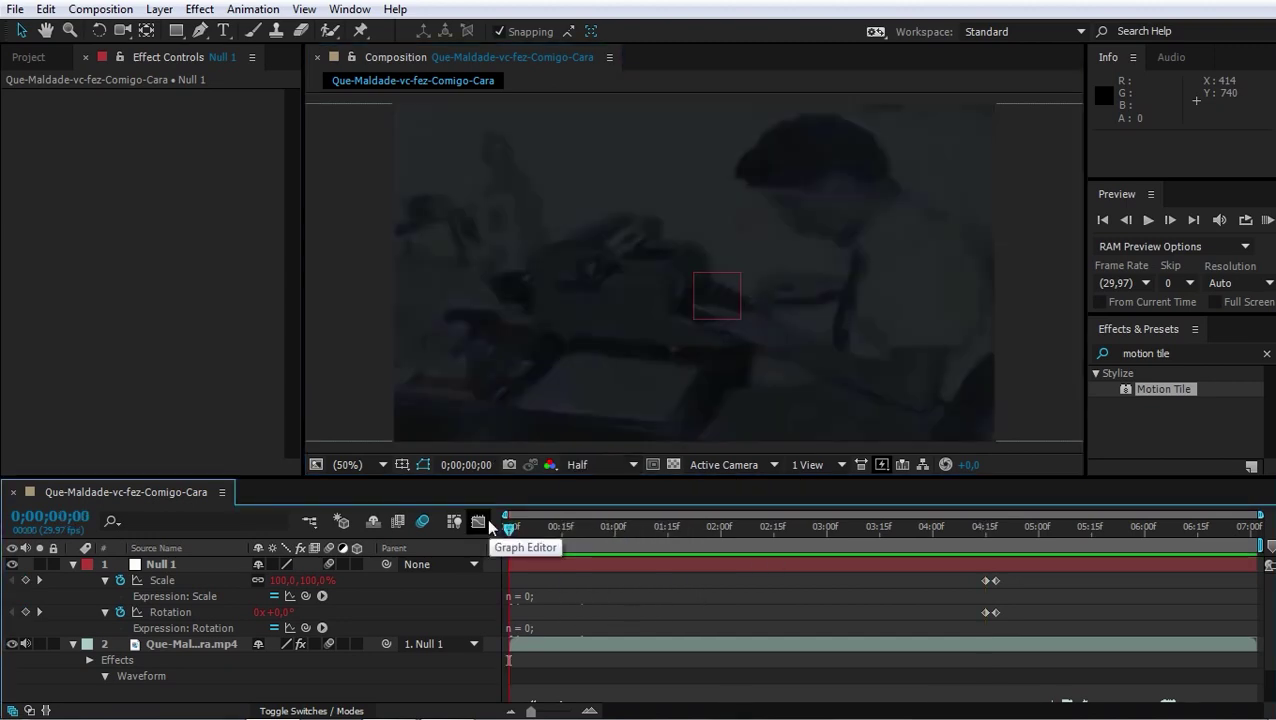
key("space")
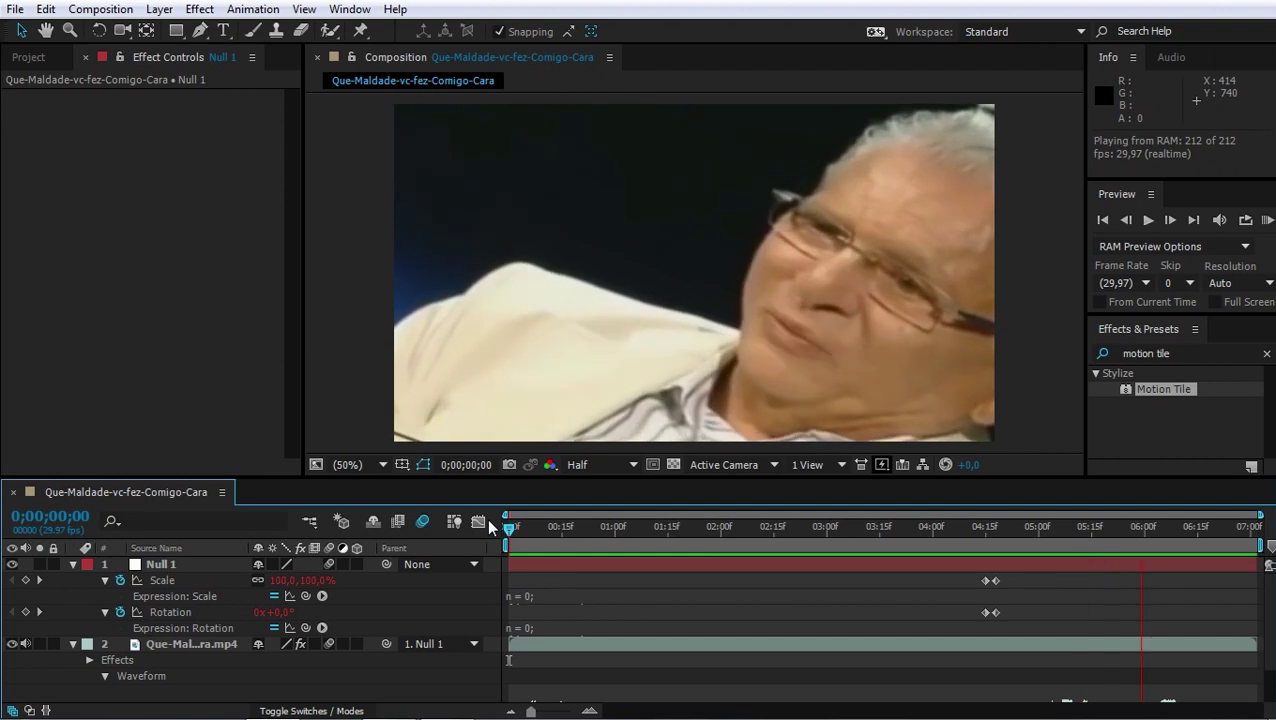
key("space")
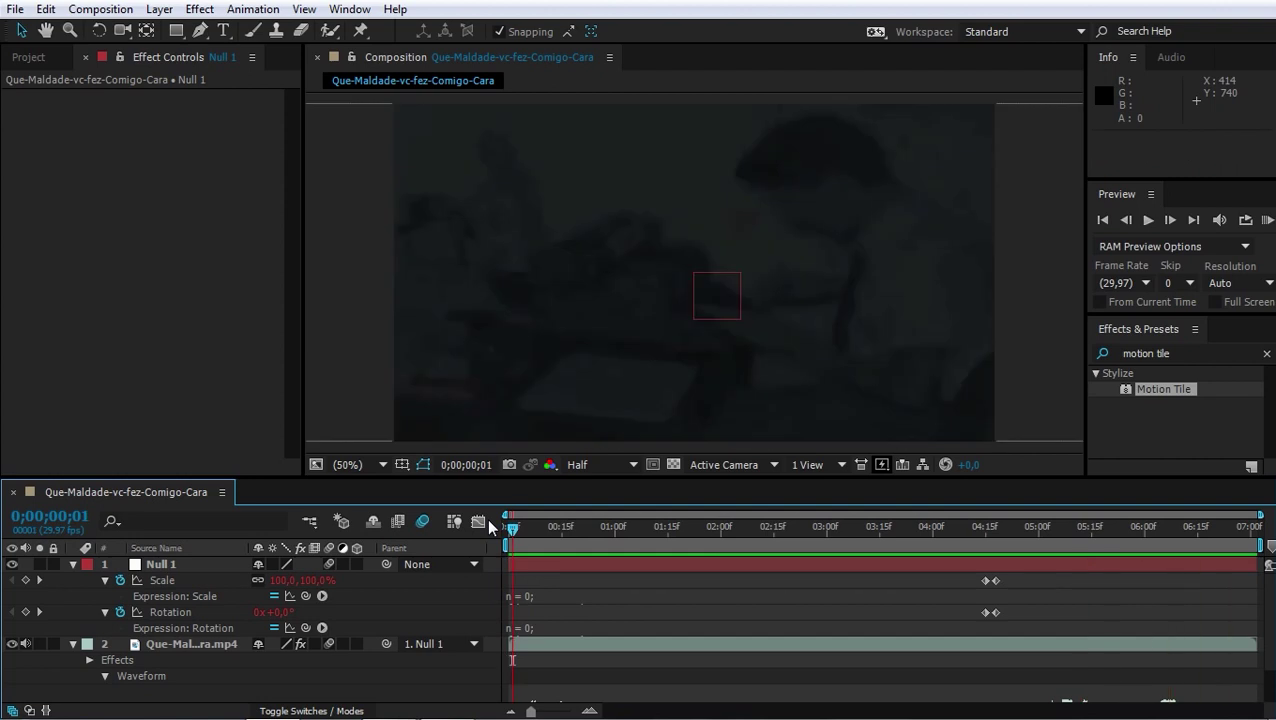
Step: Scrub past 4;18 to check the zoom overshoot and rotation wobble settling
left_click_drag(512, 533, 865, 545)
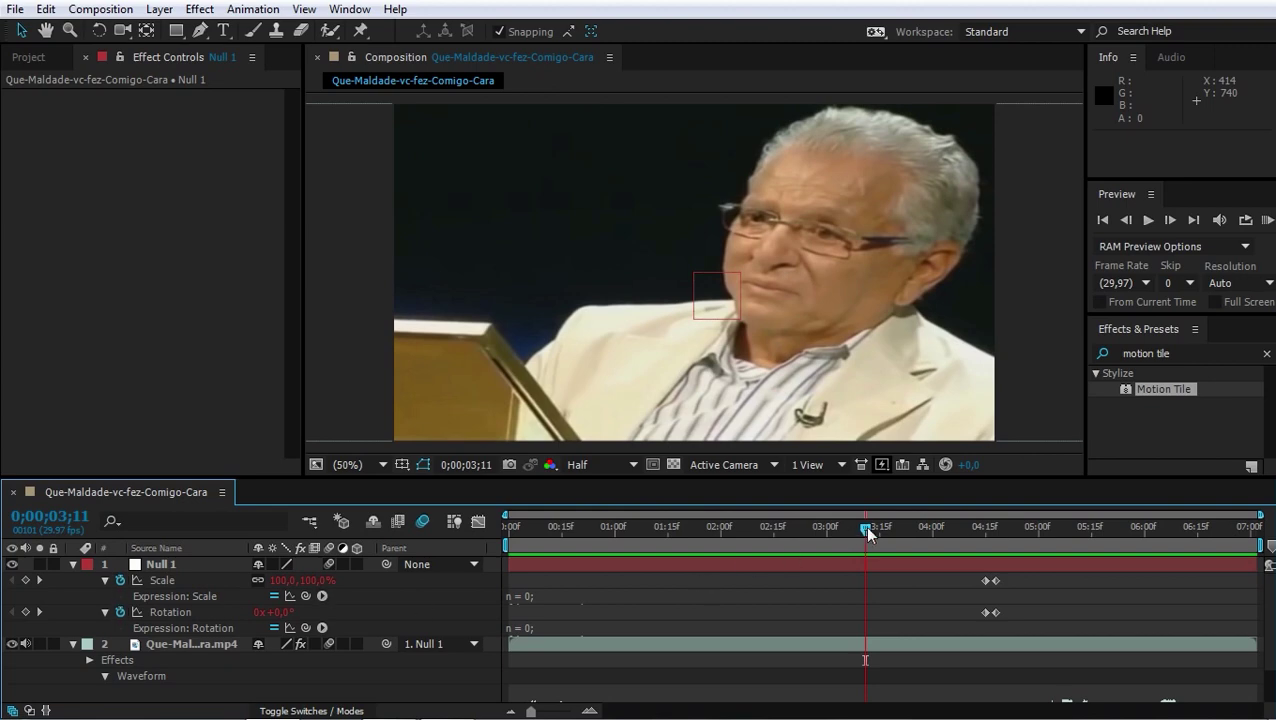
mouse_move(868, 535)
left_mouse_down()
mouse_move(1033, 530)
mouse_move(991, 532)
left_mouse_up()
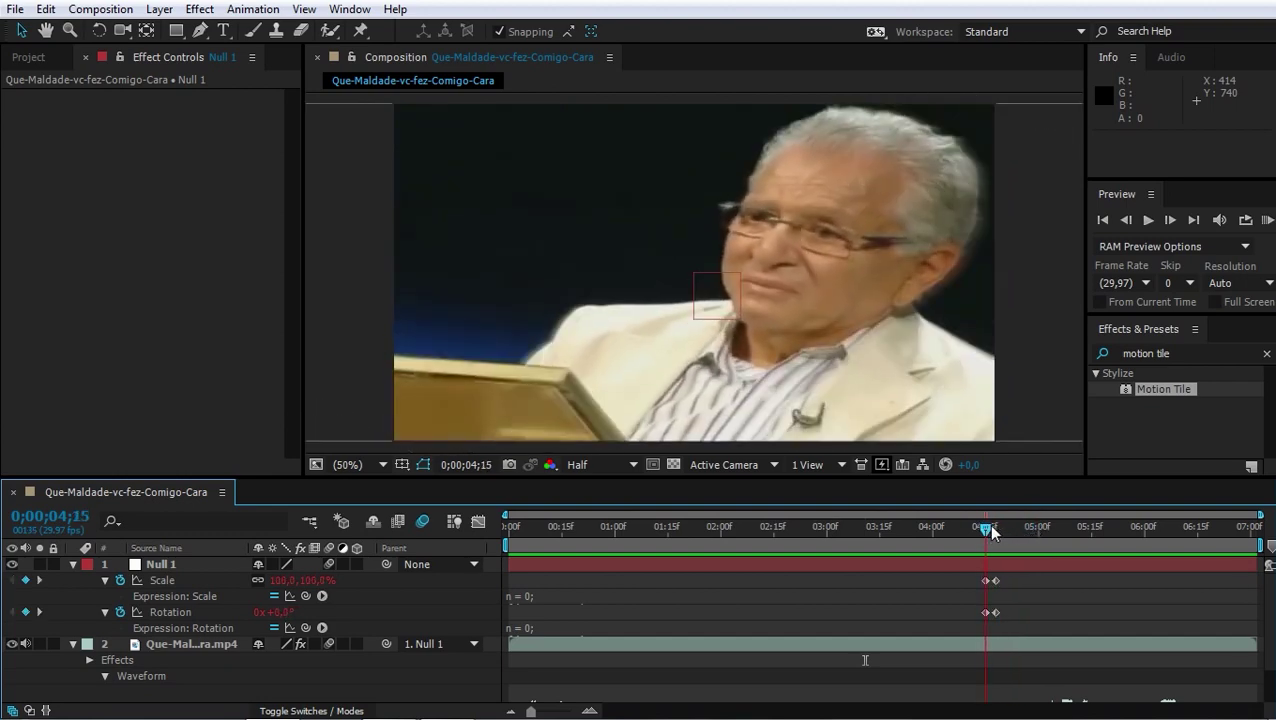
mouse_move(991, 532)
left_mouse_down()
mouse_move(1095, 528)
mouse_move(983, 519)
mouse_move(1123, 520)
mouse_move(1030, 527)
mouse_move(1098, 527)
left_mouse_up()
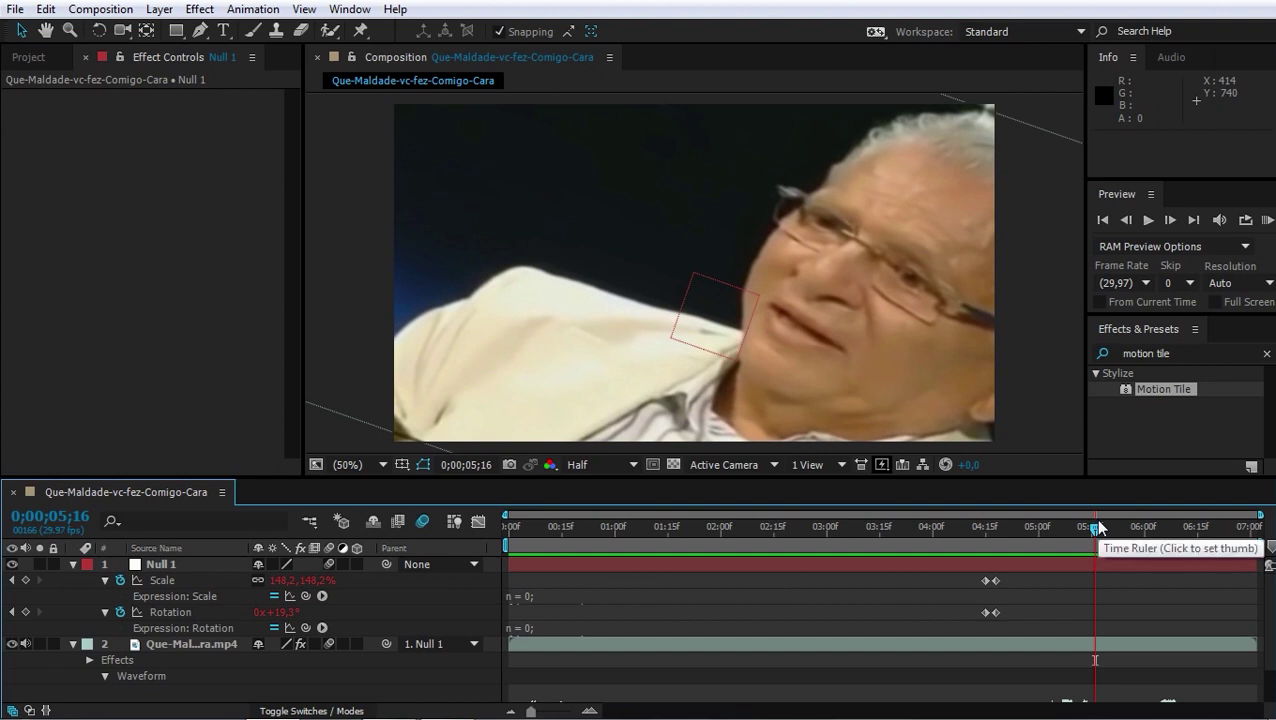